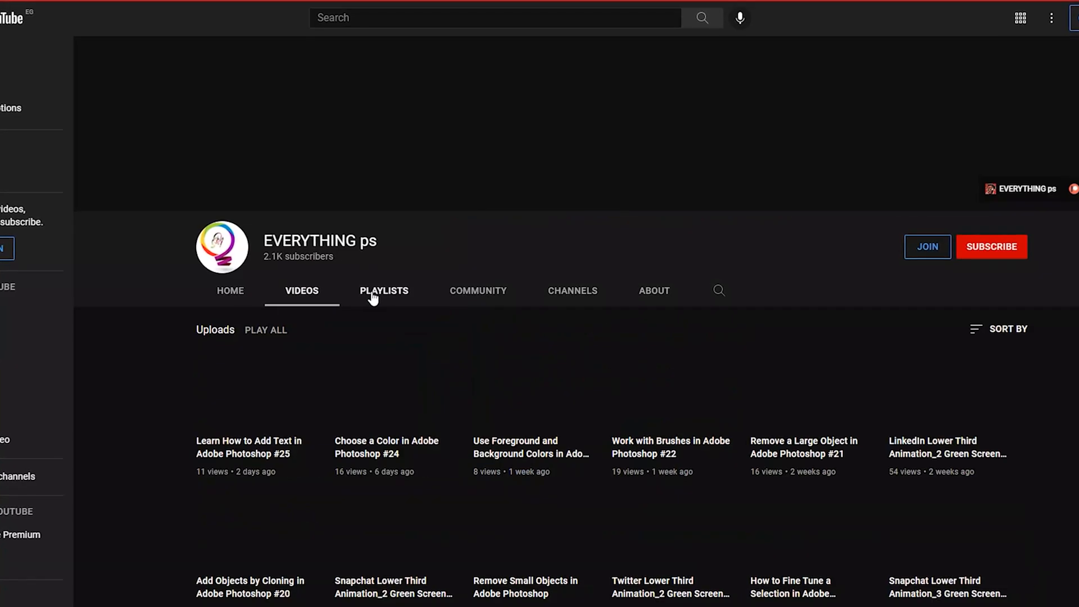
pyautogui.scroll(-3, 480, 292)
pyautogui.scroll(3, 481, 292)
pyautogui.click(484, 284)
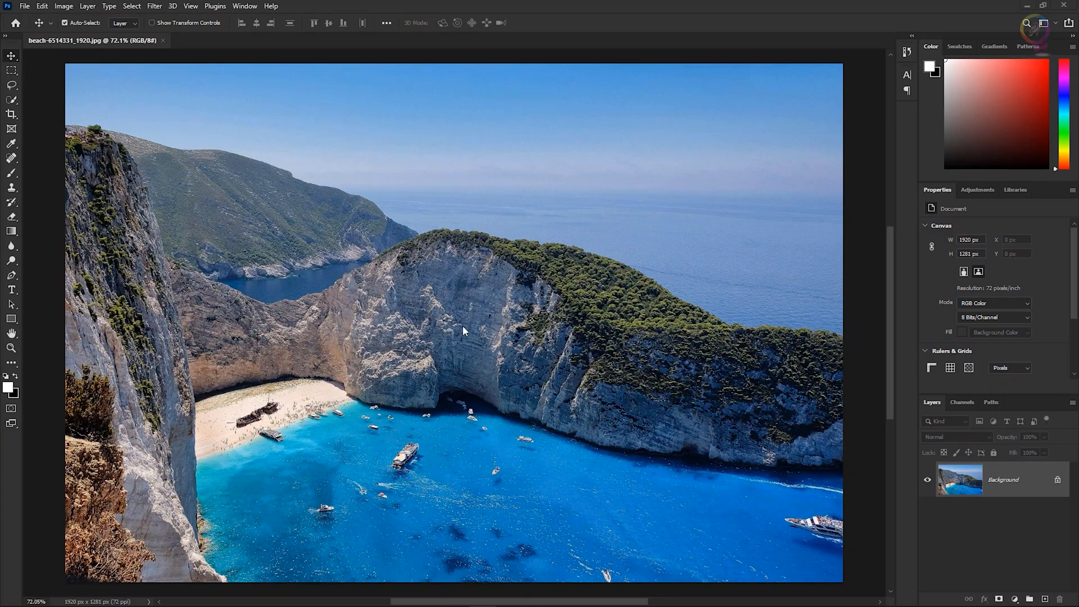
# Place the image boy-6559419_1920.jpg from the Ps folder as an embedded object in the beach document
pyautogui.click(25, 7)
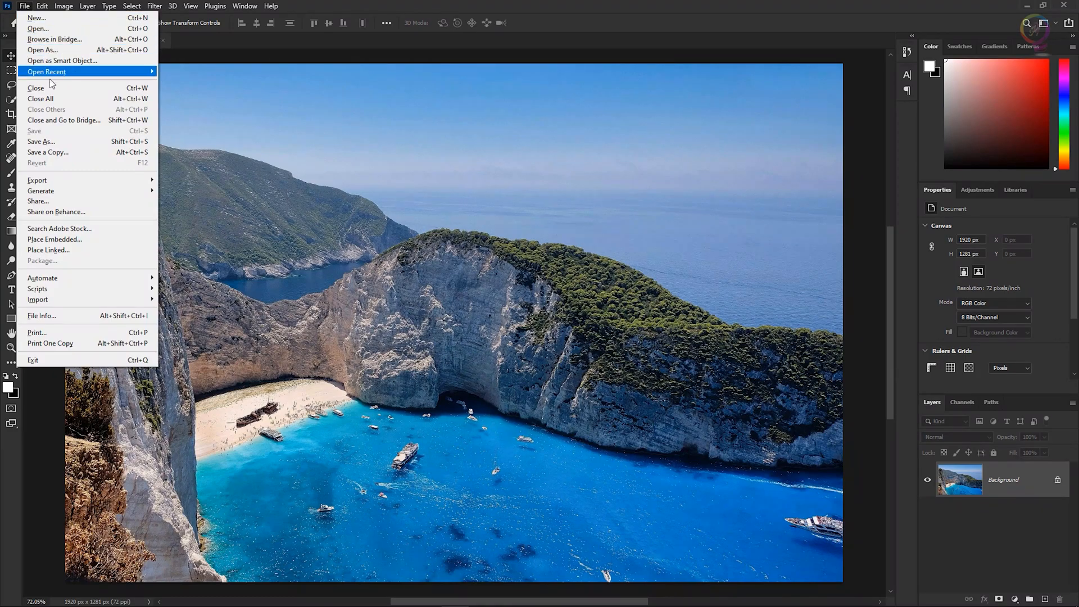
pyautogui.click(141, 240)
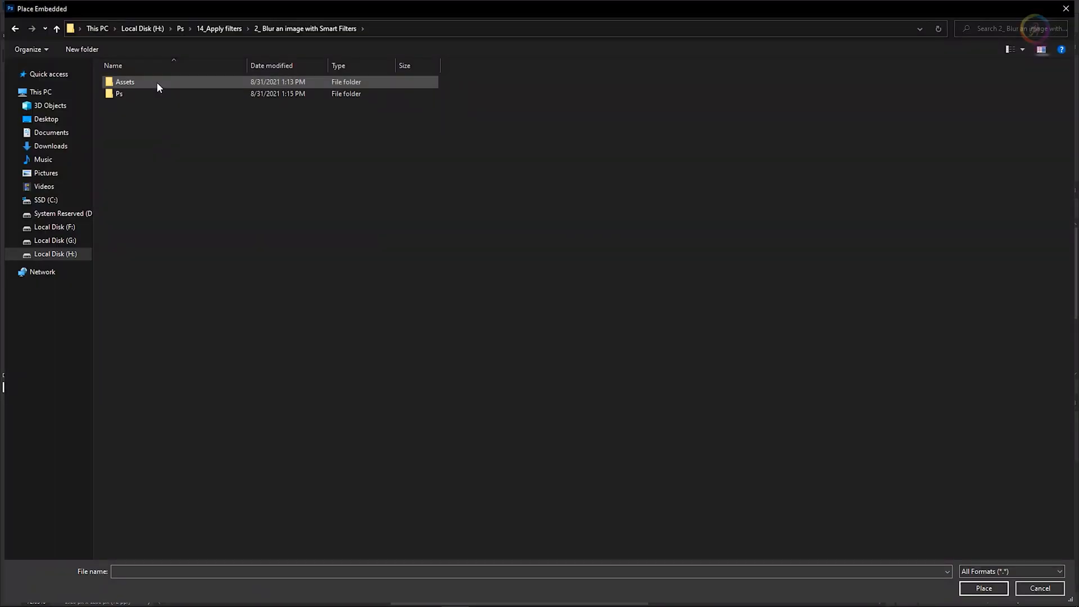
pyautogui.doubleClick(155, 91)
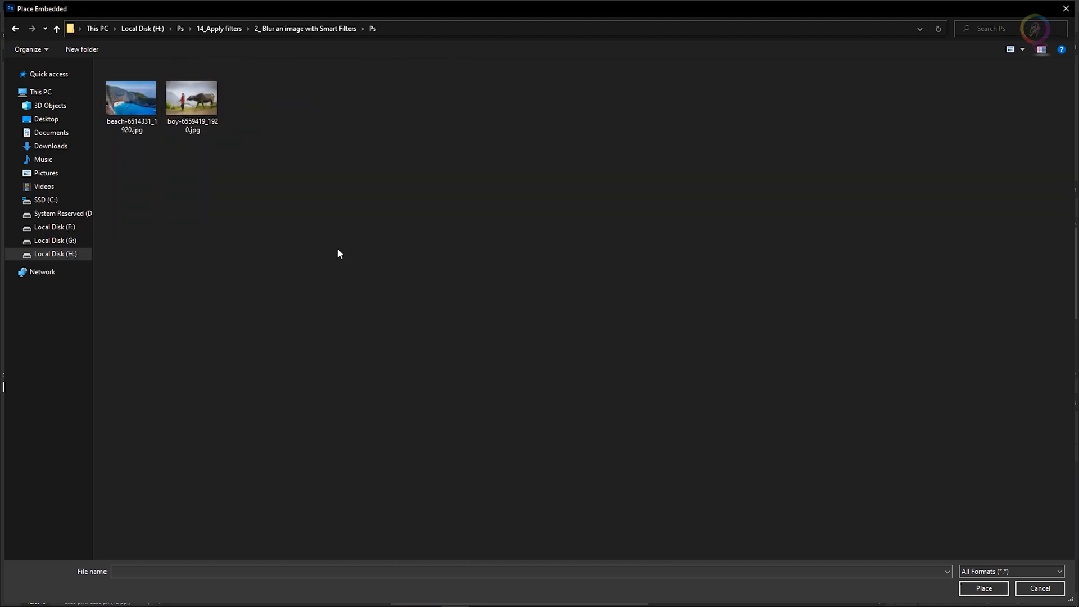
pyautogui.click(192, 98)
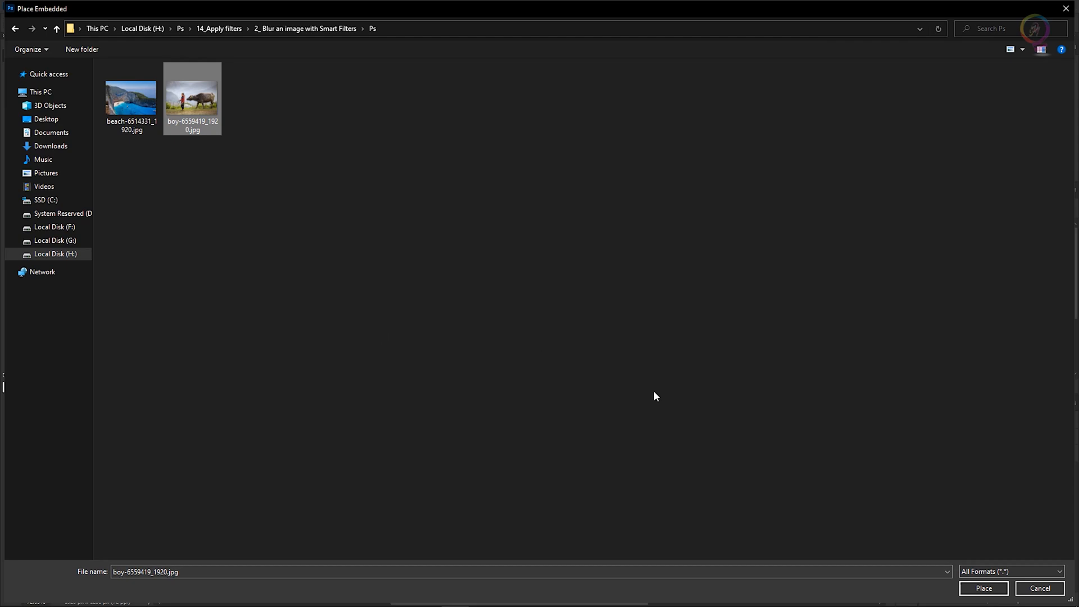
pyautogui.click(983, 588)
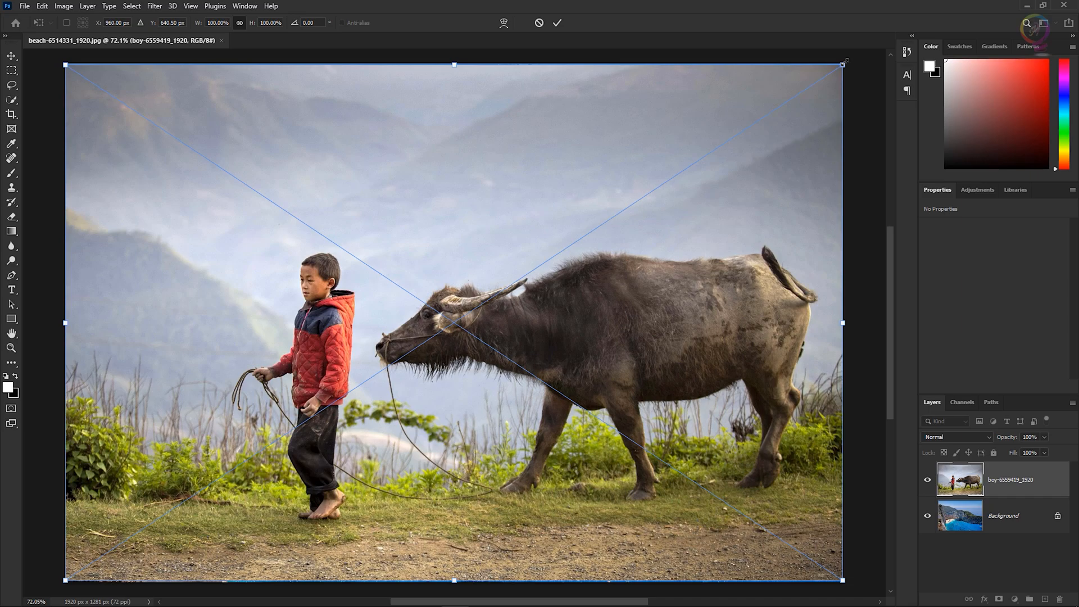
# Scale the placed boy image to about 43%, position it over the photo's lower-left area and rotate it about -4.8°
pyautogui.moveTo(842, 64); pyautogui.dragTo(399, 358)
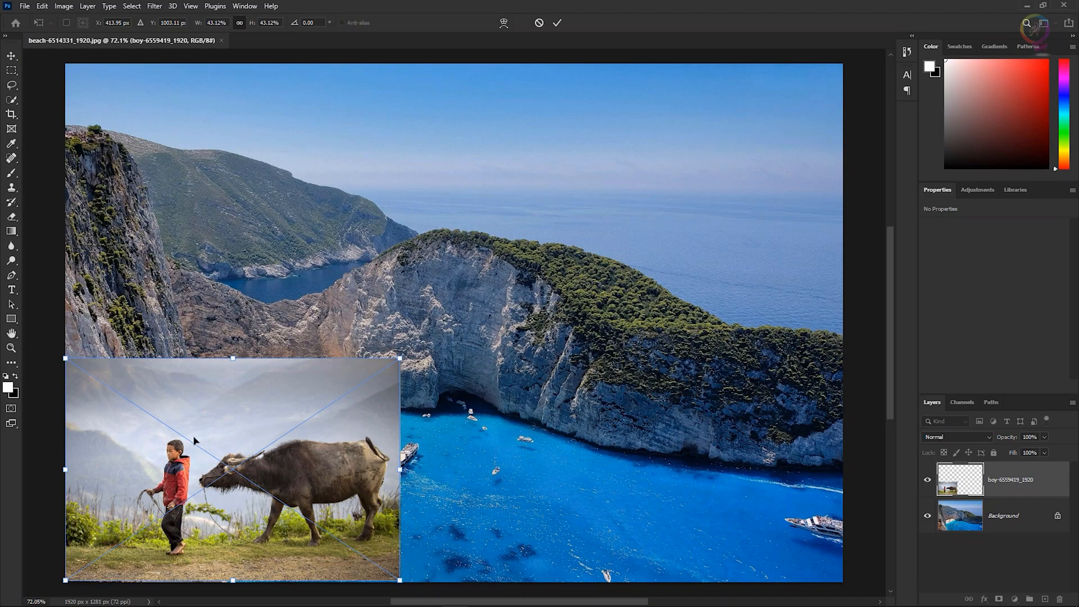
pyautogui.moveTo(207, 440); pyautogui.dragTo(220, 413)
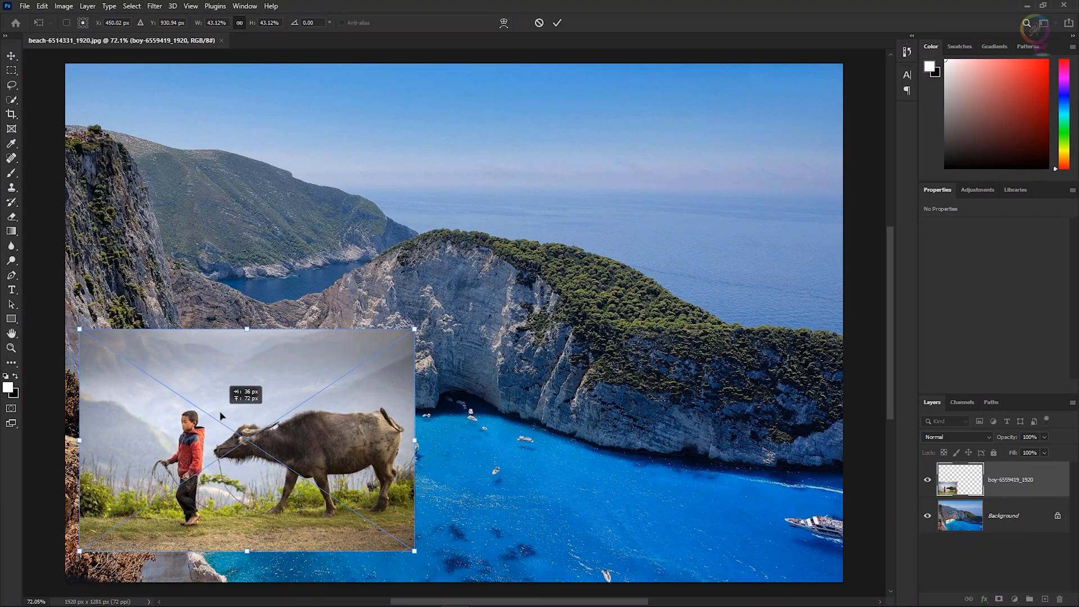
pyautogui.moveTo(220, 415); pyautogui.dragTo(221, 415)
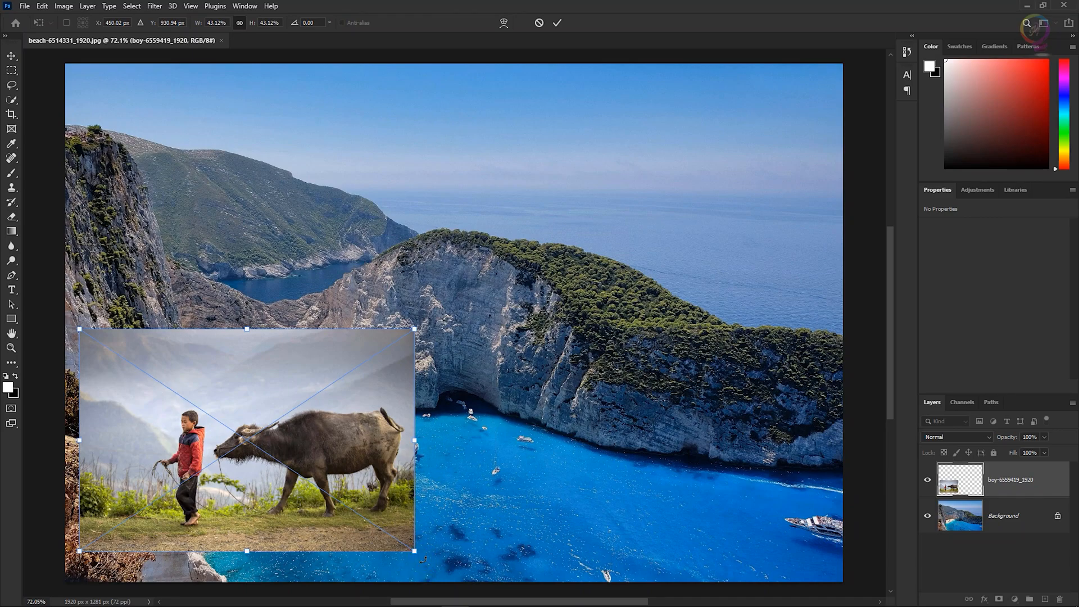
pyautogui.moveTo(422, 558); pyautogui.dragTo(432, 544)
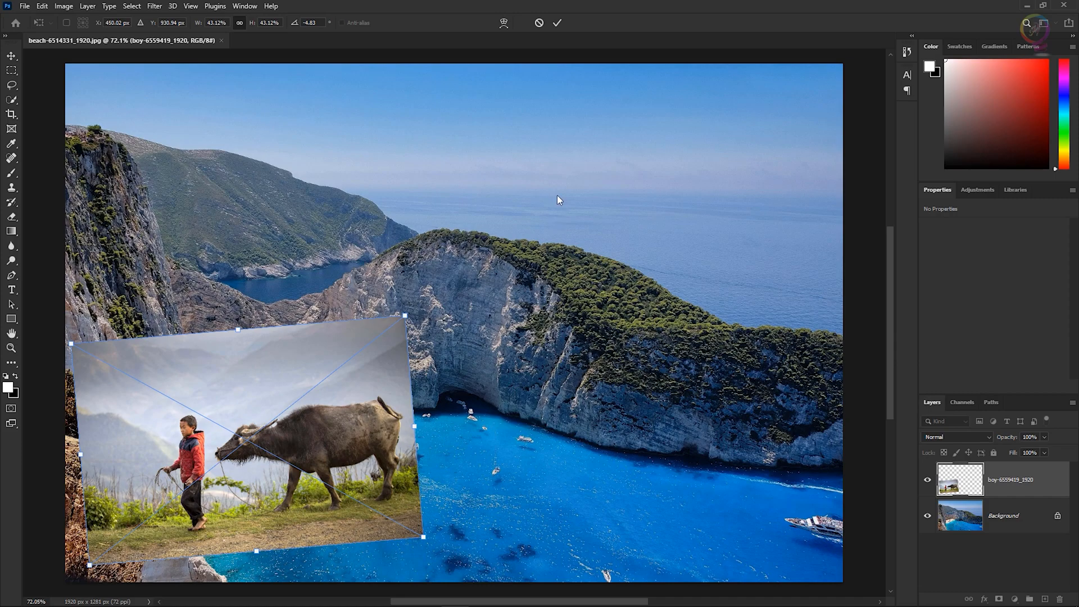
pyautogui.click(557, 24)
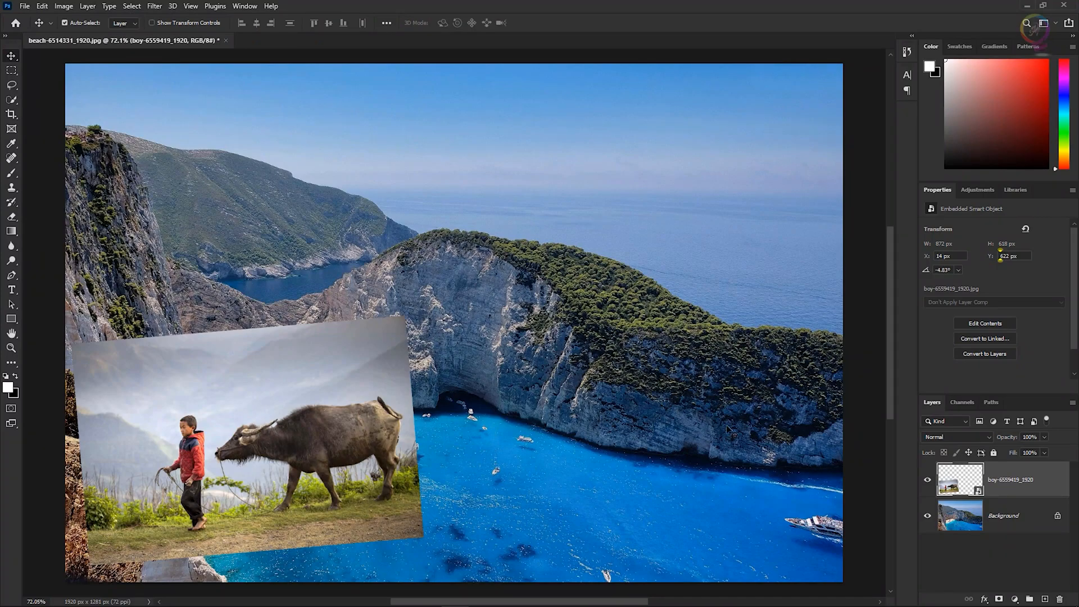
# Convert the Background layer for Smart Filters, accepting its conversion into a smart object
pyautogui.click(993, 522)
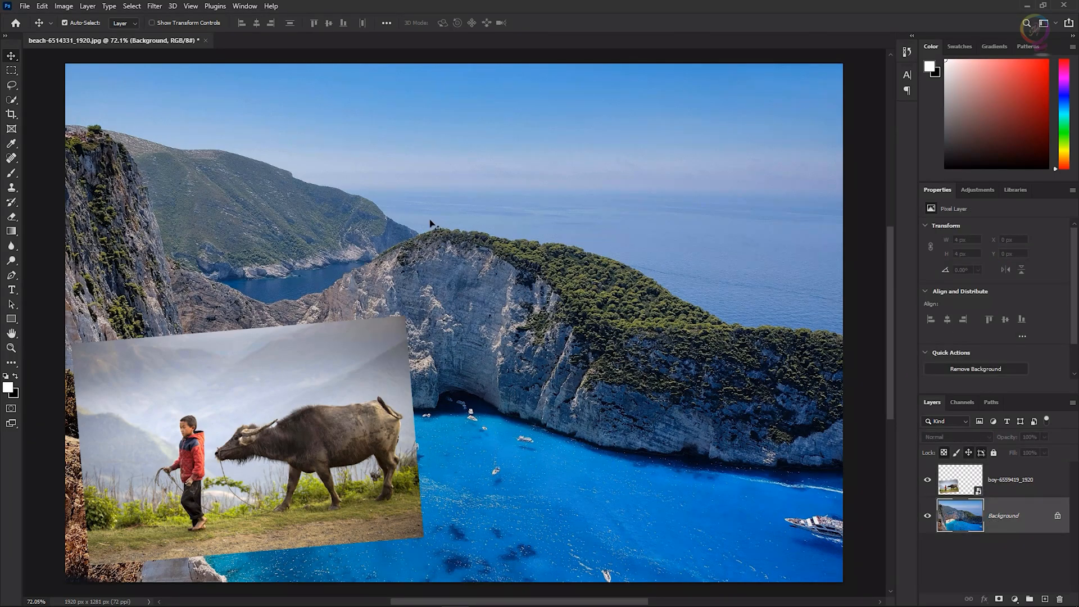
pyautogui.click(154, 6)
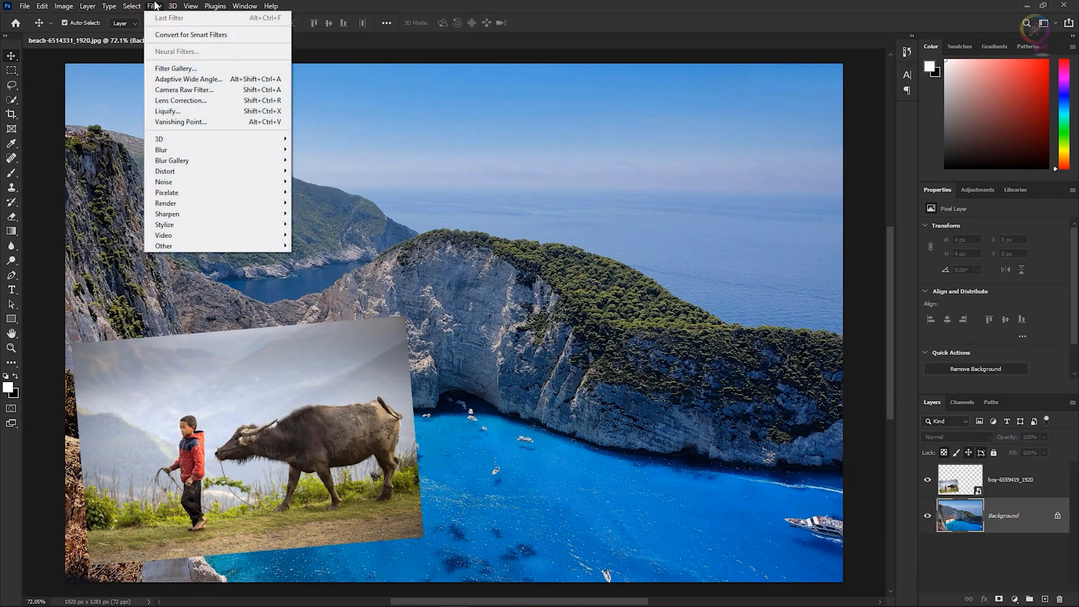
pyautogui.click(267, 35)
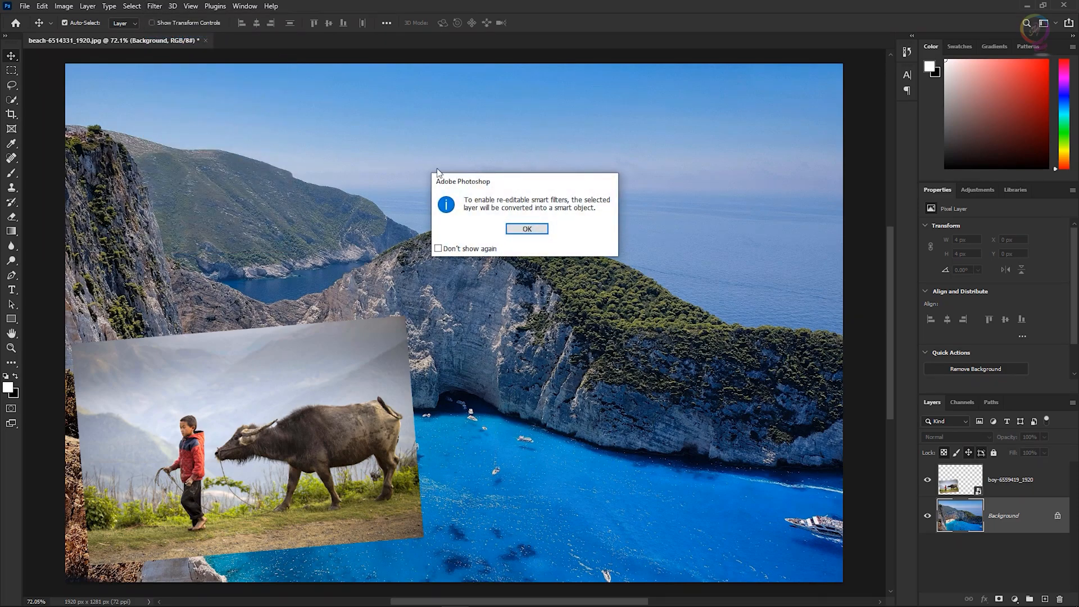
pyautogui.click(541, 229)
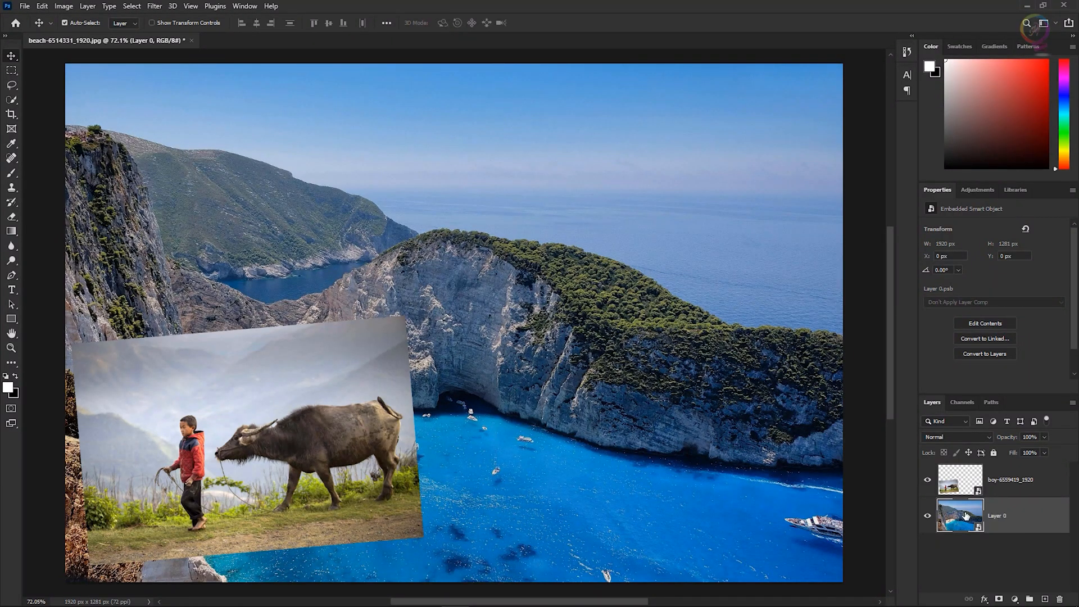
# Apply a Gaussian Blur with a 3.0-pixel radius to the beach layer, comparing the image with and without the preview
pyautogui.click(154, 6)
pyautogui.moveTo(194, 150)
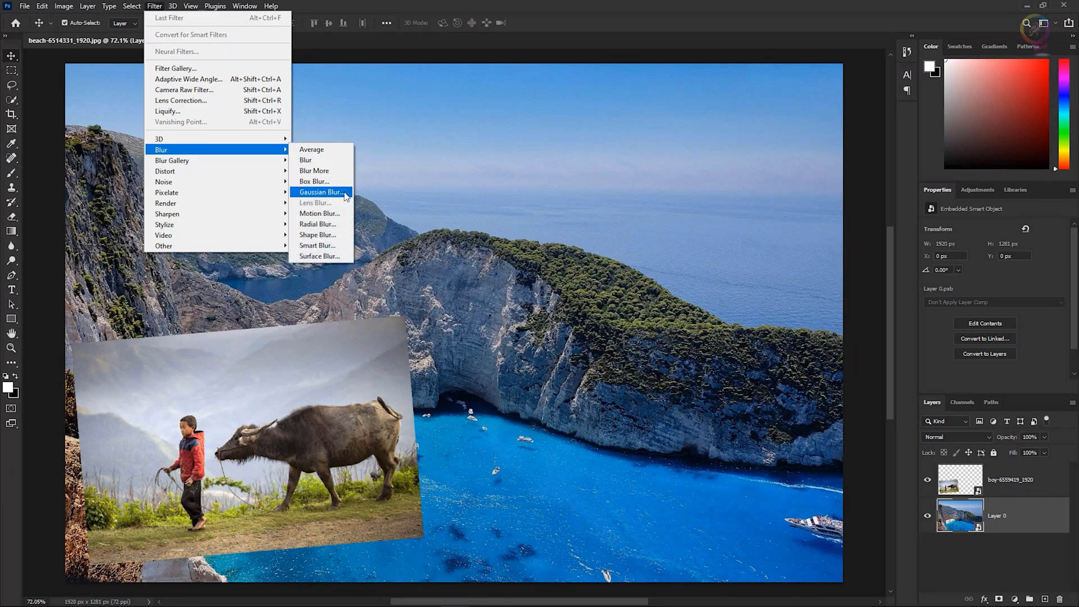
pyautogui.click(321, 192)
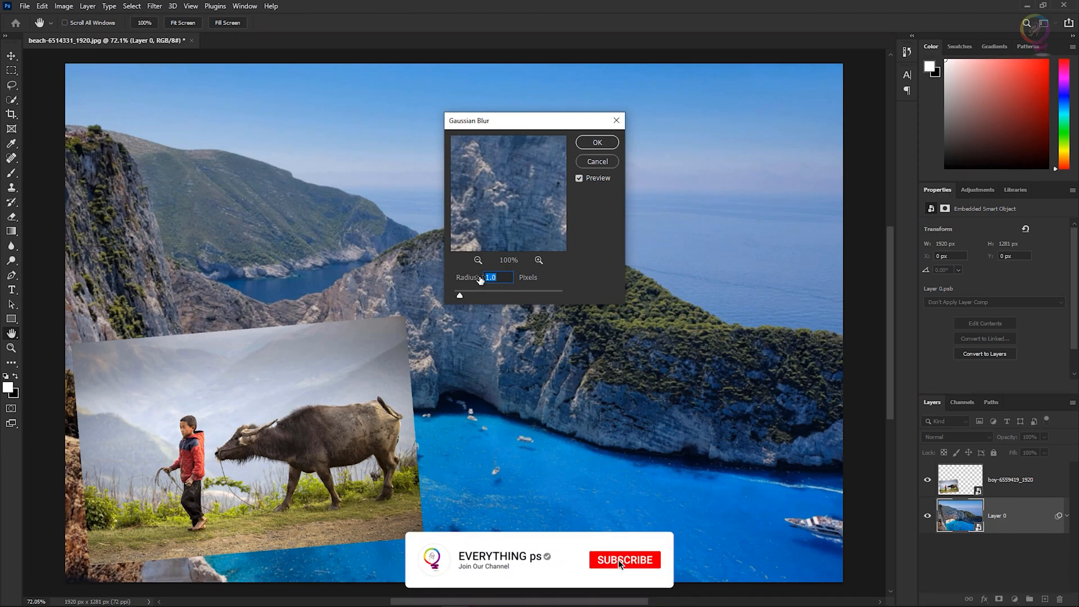
pyautogui.moveTo(522, 126); pyautogui.dragTo(787, 204)
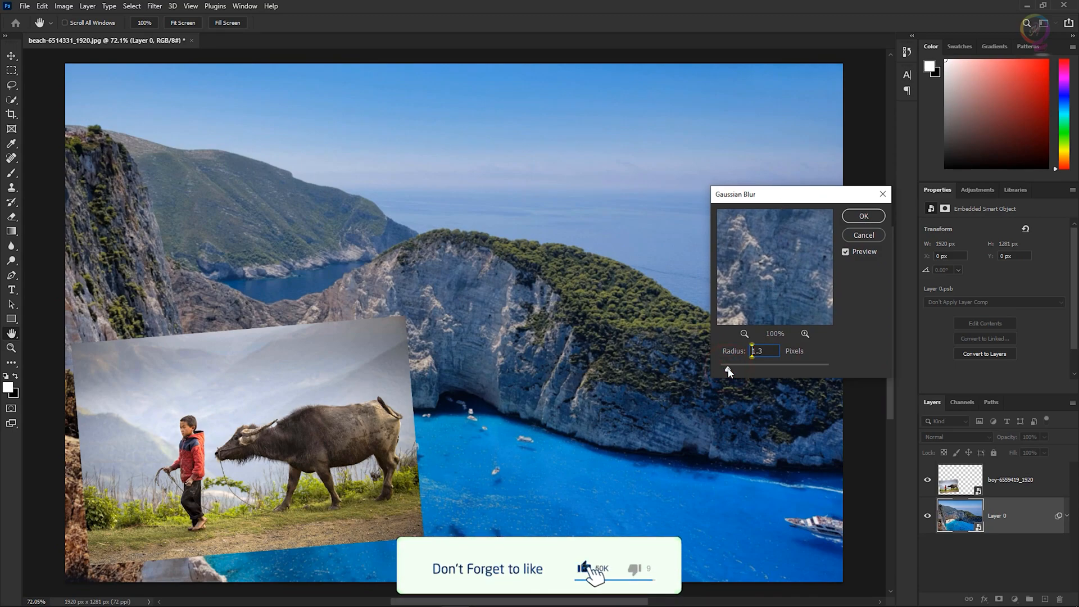
pyautogui.moveTo(727, 370); pyautogui.dragTo(737, 372)
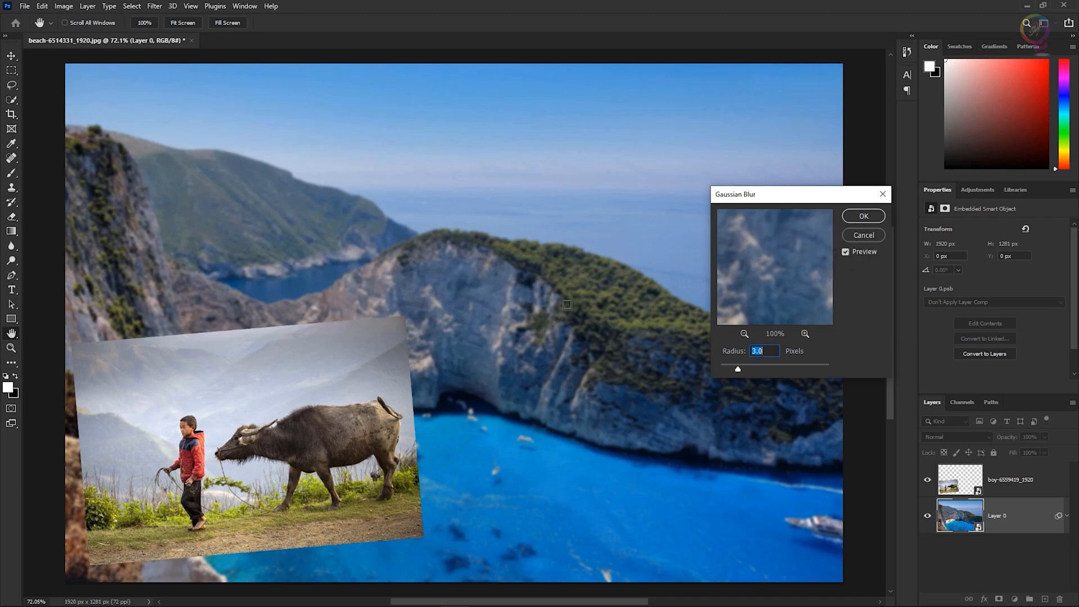
pyautogui.click(845, 251)
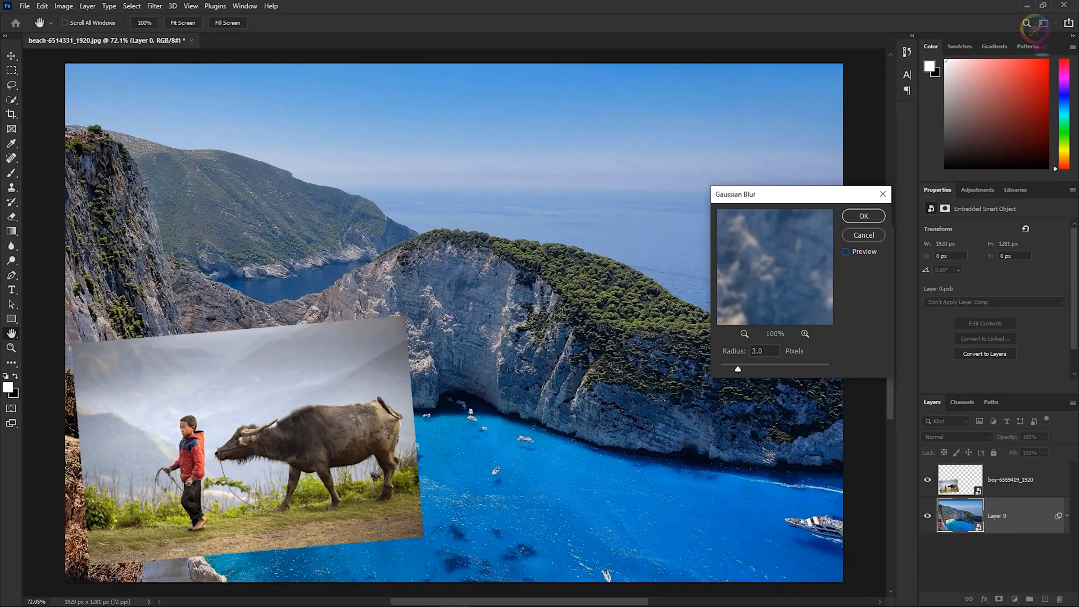
pyautogui.click(845, 251)
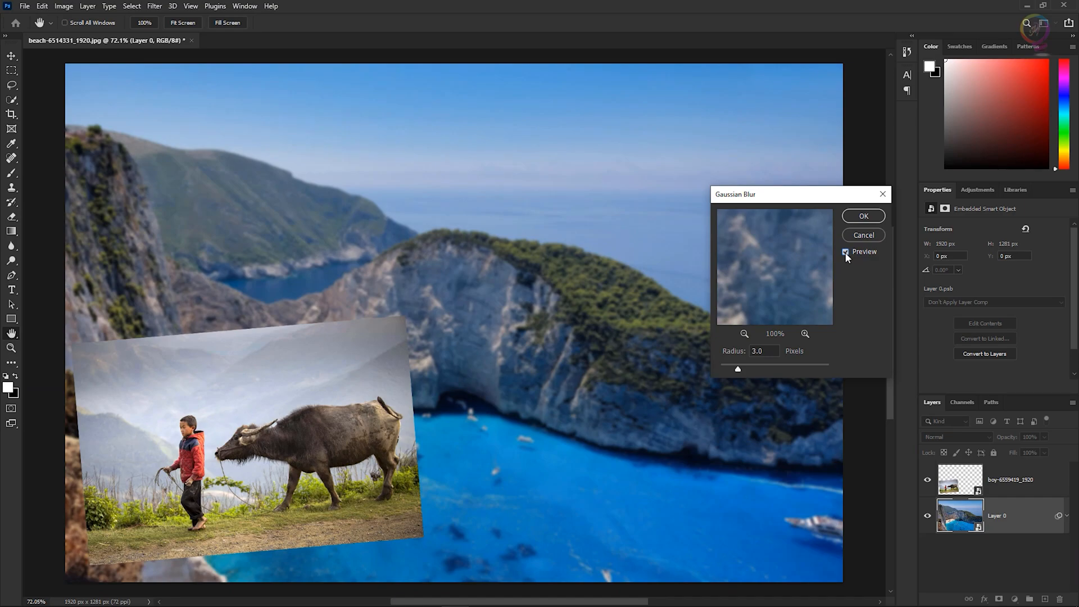
pyautogui.click(853, 216)
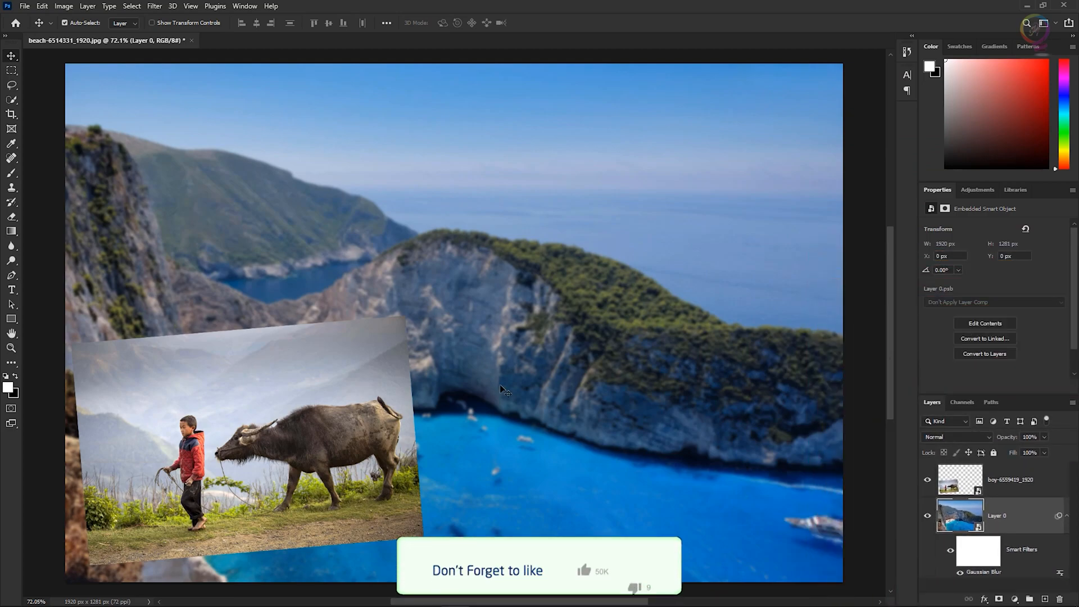
# Save the document in Photoshop format as "Blur an image with smart filters", replacing the existing file
pyautogui.click(25, 6)
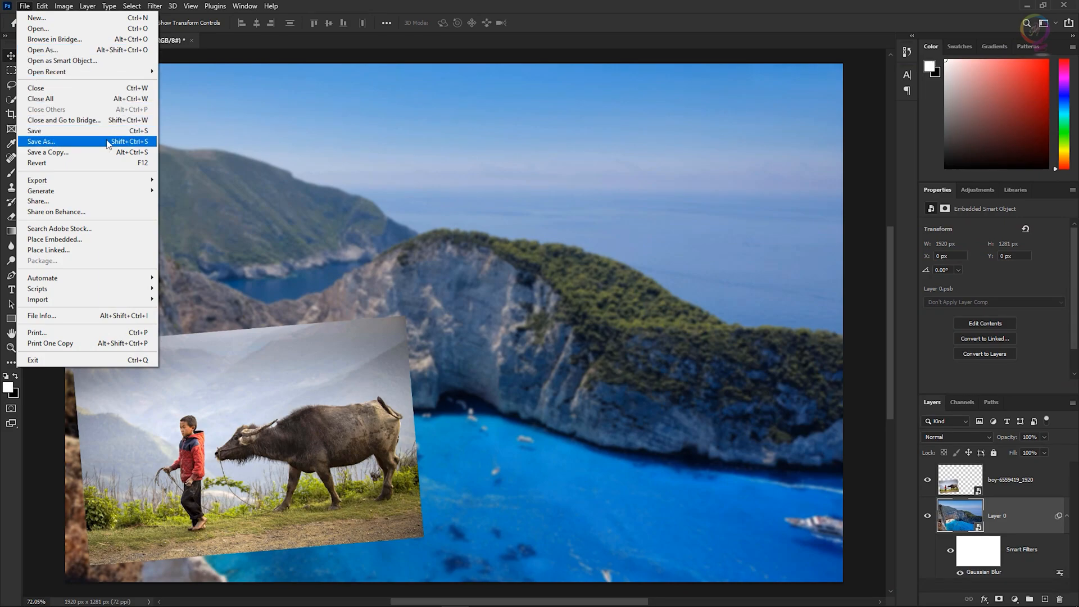
pyautogui.click(148, 142)
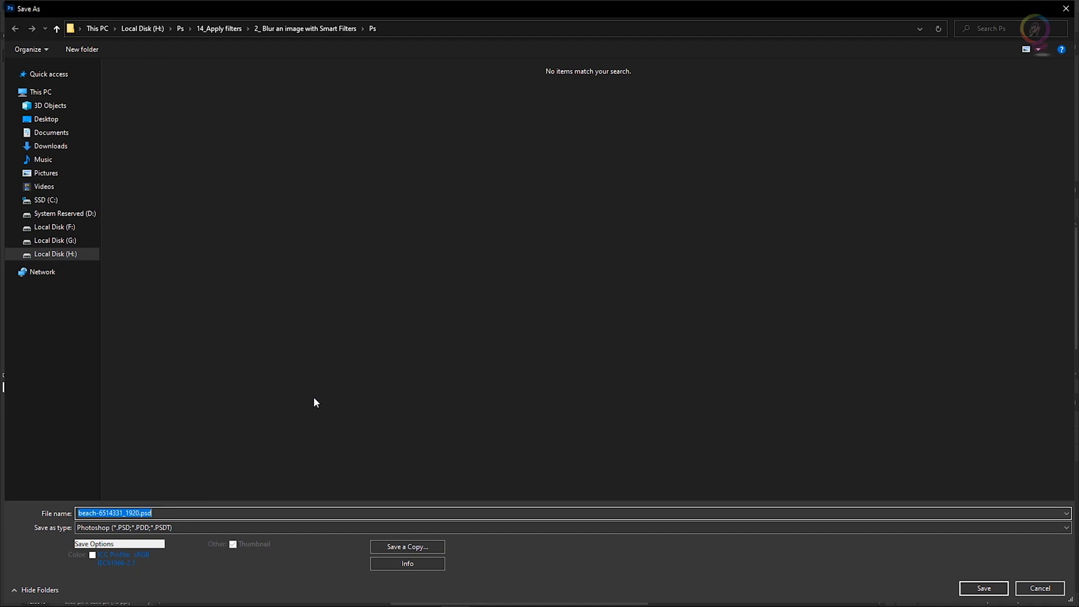
pyautogui.write('Blur an image with smart filters')
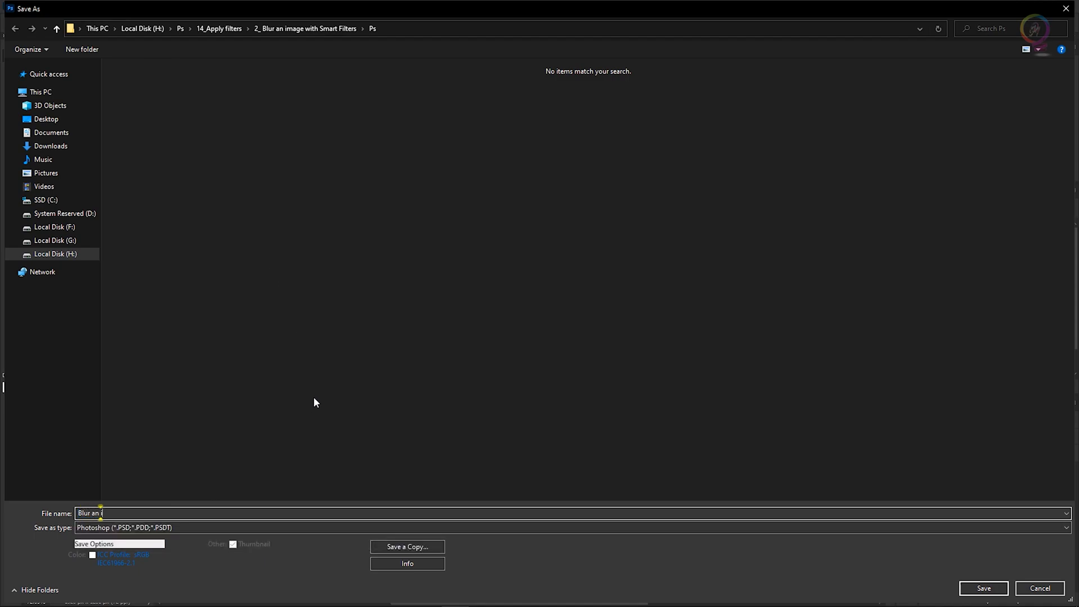
pyautogui.click(186, 529)
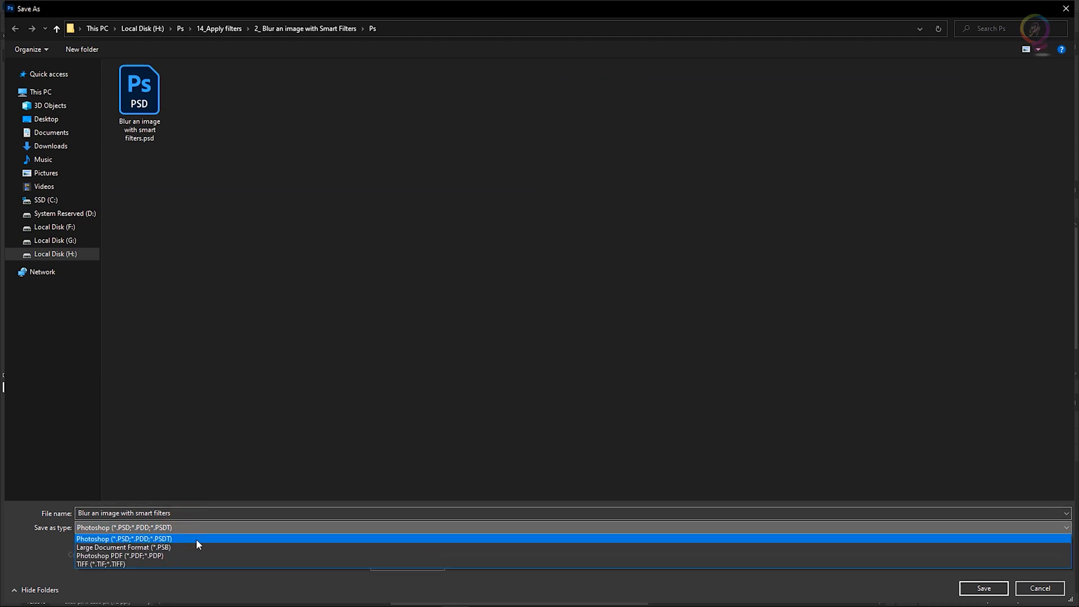
pyautogui.click(196, 539)
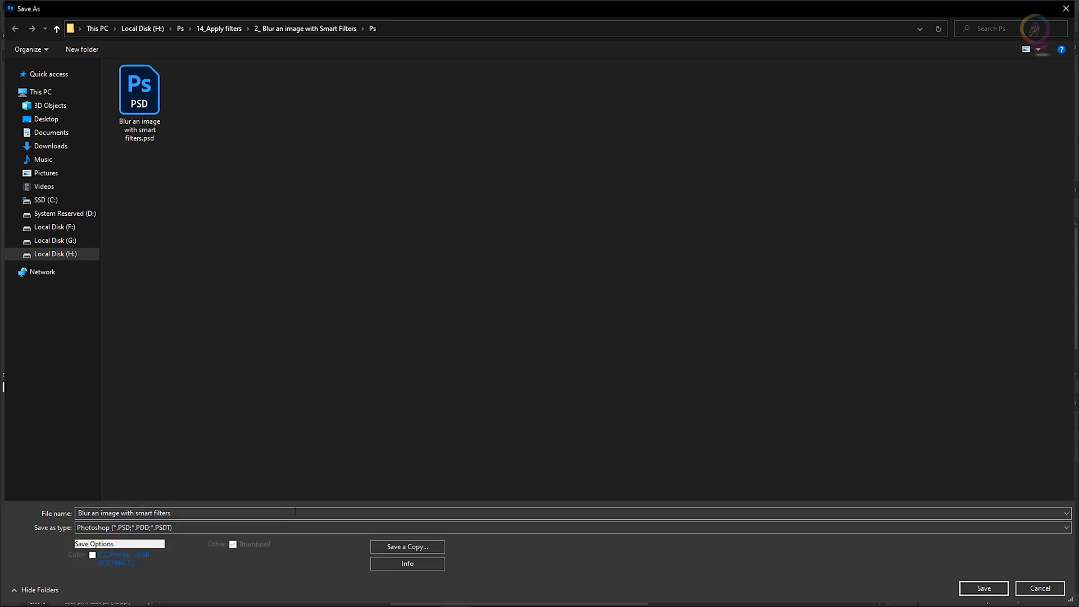
pyautogui.click(985, 587)
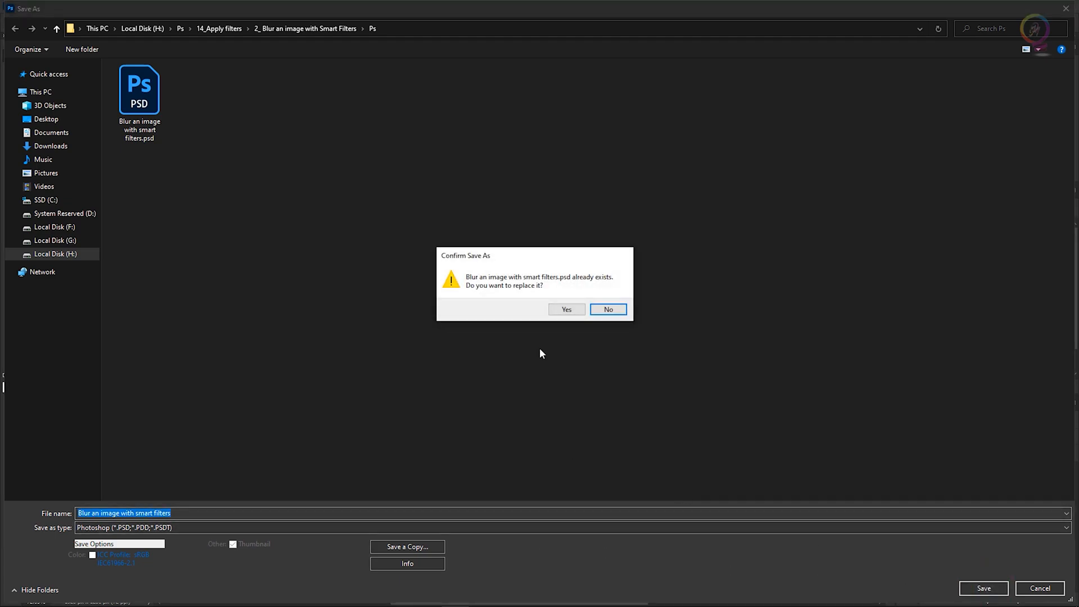
pyautogui.click(565, 309)
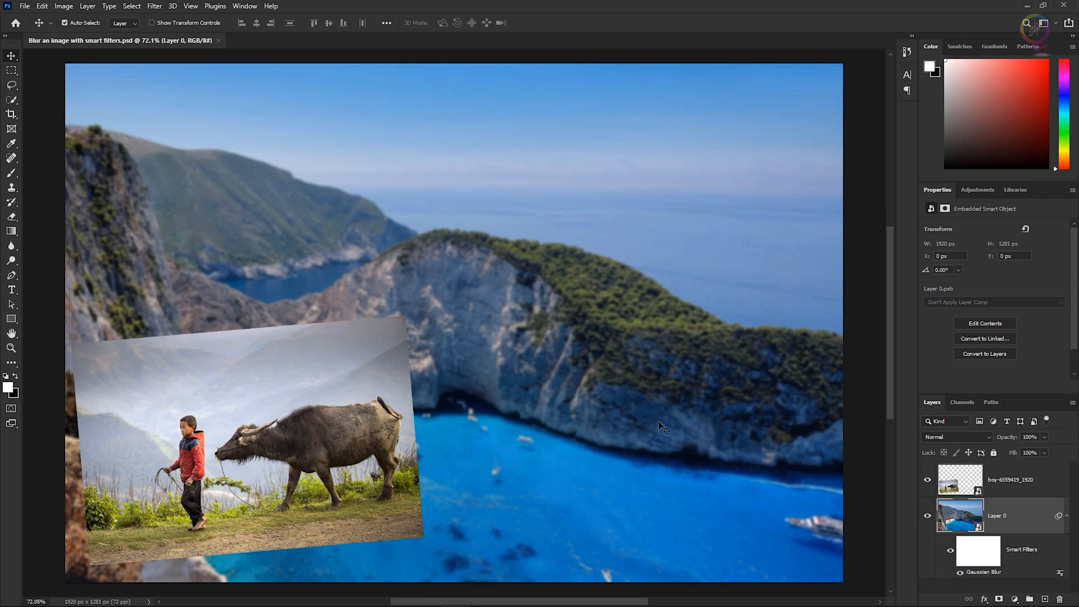
# Edit the Gaussian Blur smart filter on the beach layer and increase its radius slightly
pyautogui.doubleClick(982, 573)
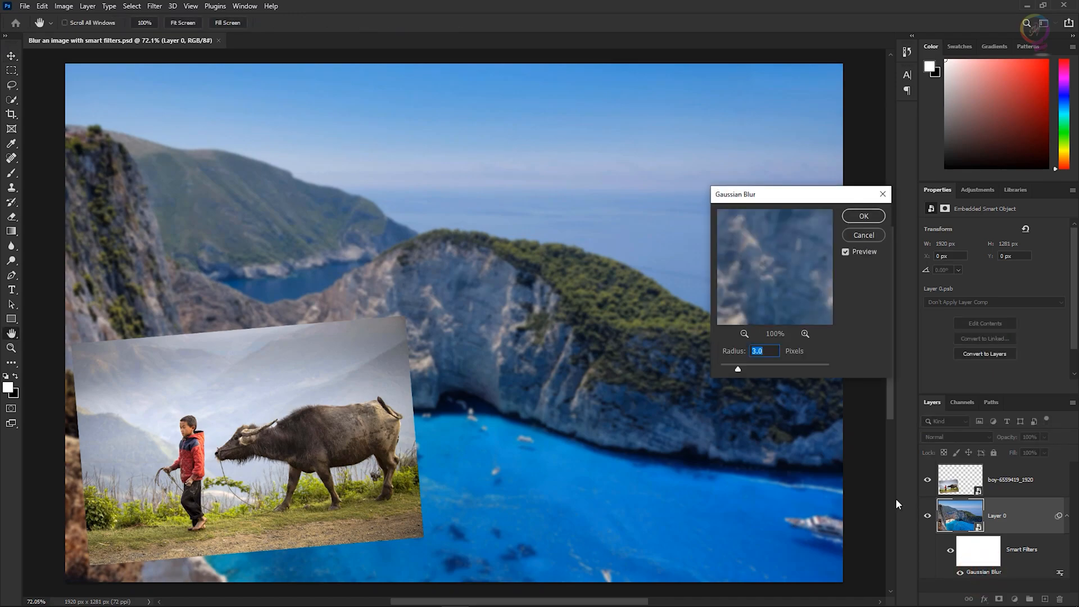
pyautogui.moveTo(737, 372); pyautogui.dragTo(747, 370)
pyautogui.click(863, 216)
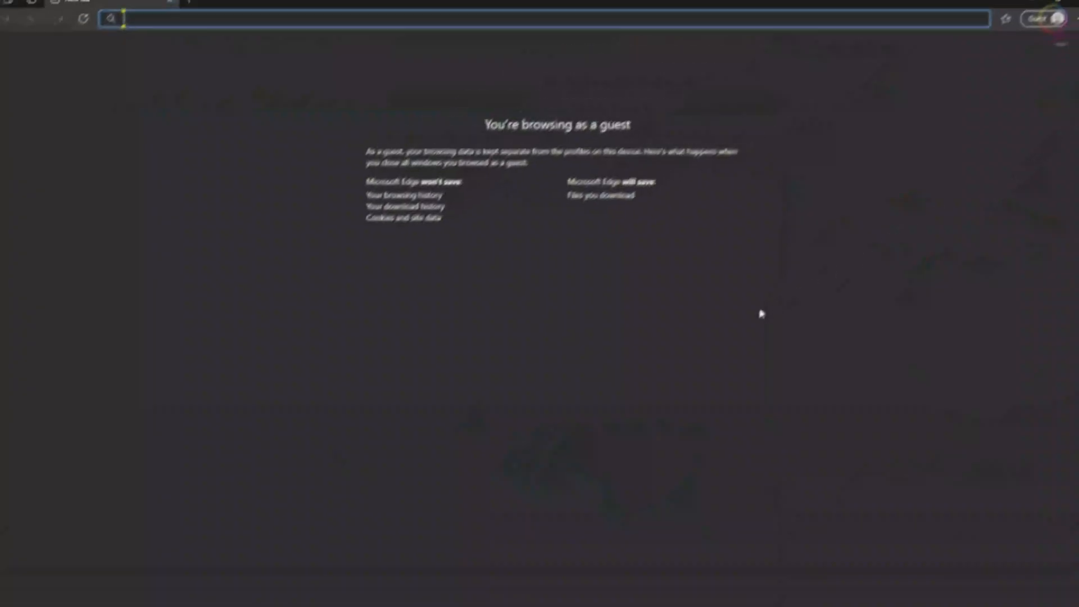
# Switch to Microsoft Edge, search the web for "everything ps" and open the EVERYTHING ps YouTube channel
pyautogui.write('ever')
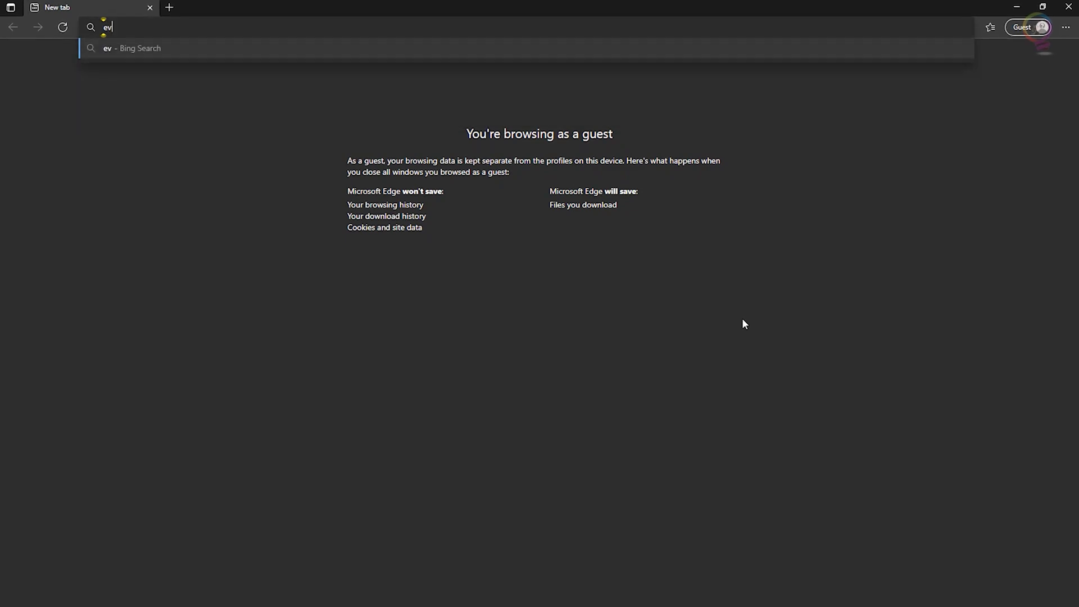
pyautogui.write('ything ps')
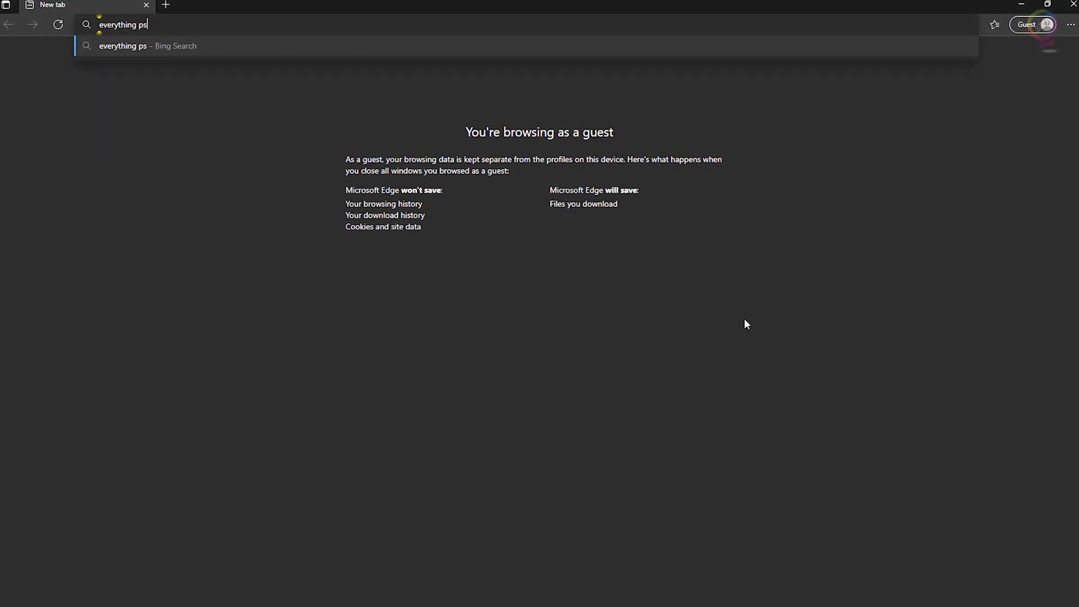
pyautogui.press('Return')
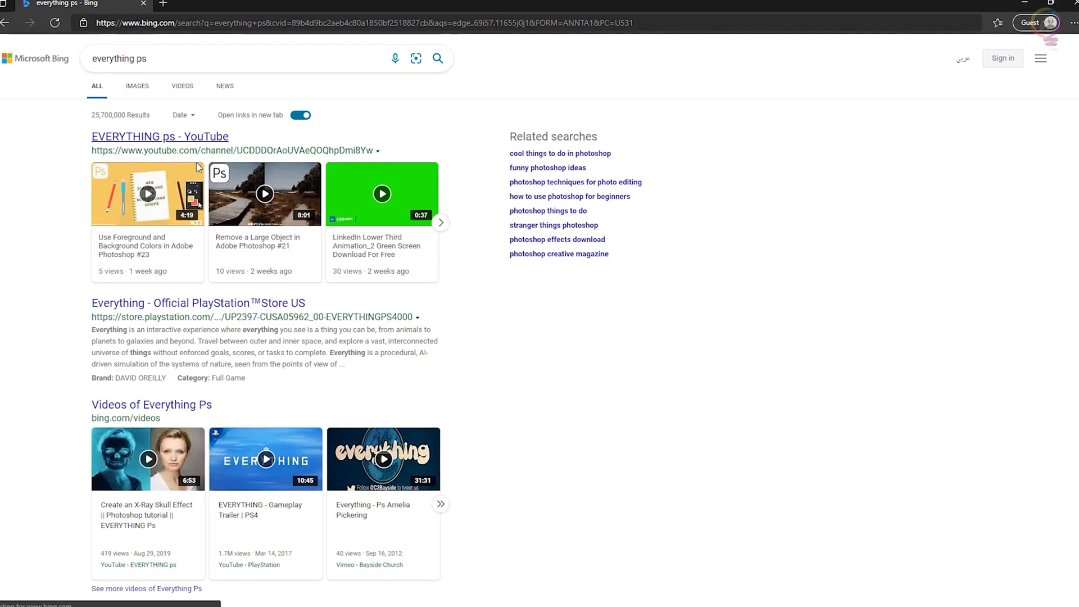
pyautogui.click(137, 136)
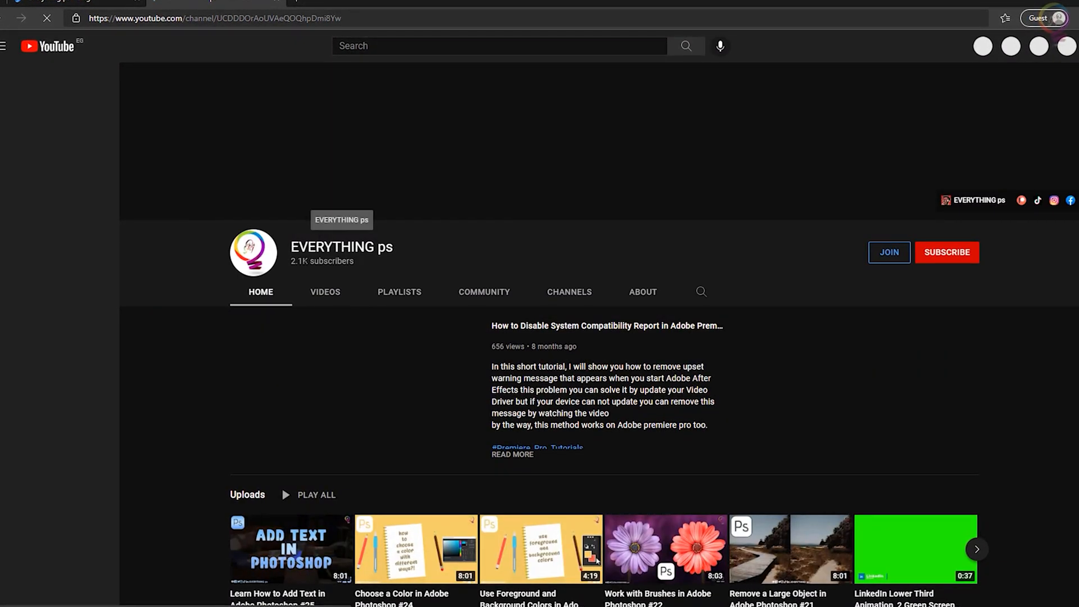
# Mute the channel trailer and look through the video, playlist and featured channel sections of the EVERYTHING ps home page
pyautogui.click(266, 449)
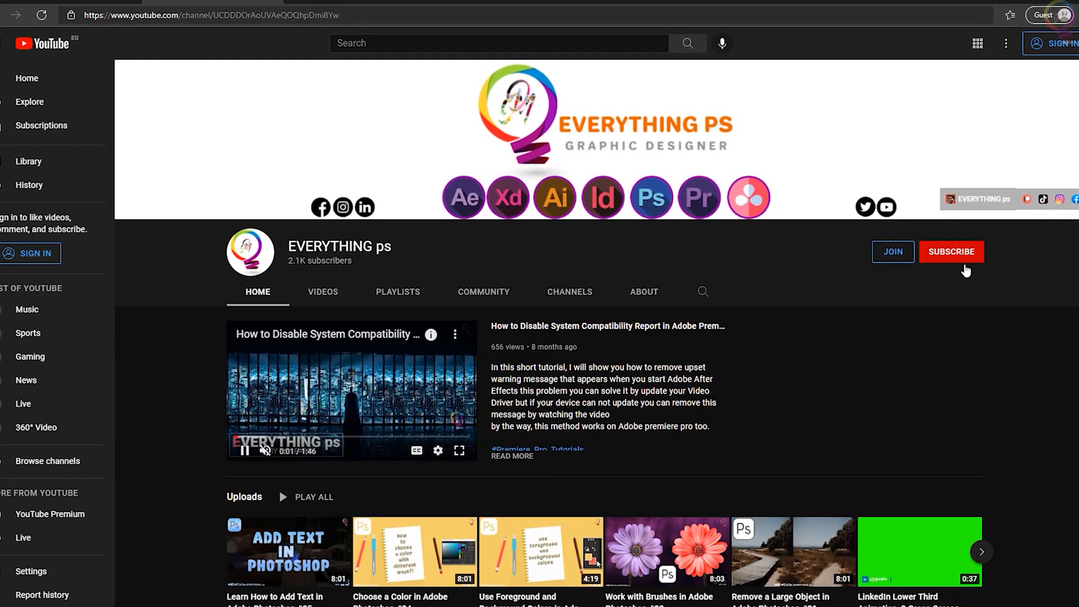
pyautogui.scroll(-5, 848, 297)
pyautogui.scroll(-8, 834, 316)
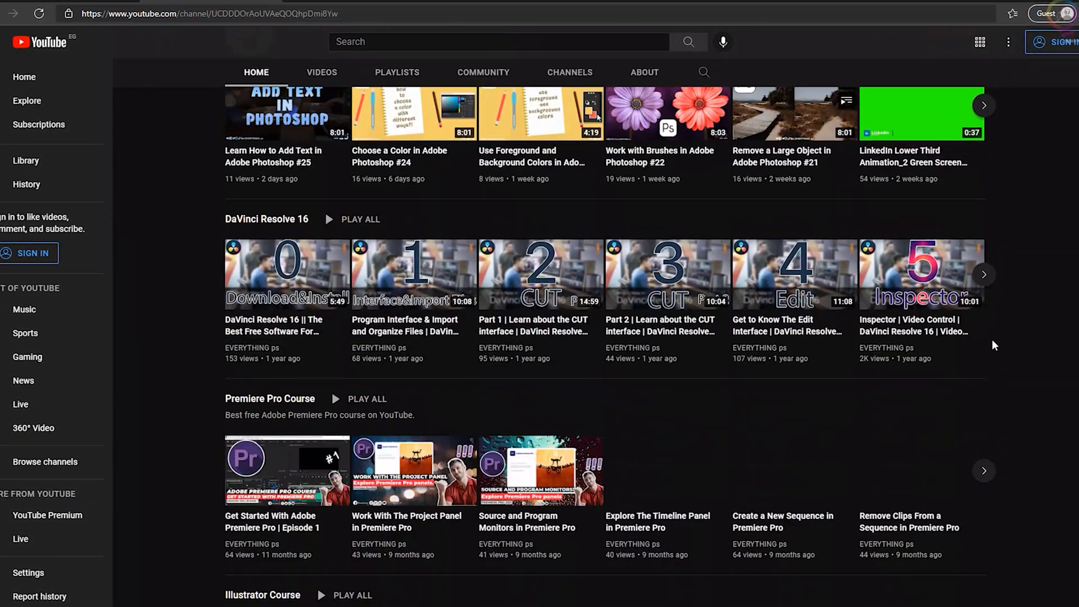
pyautogui.scroll(-8, 1030, 346)
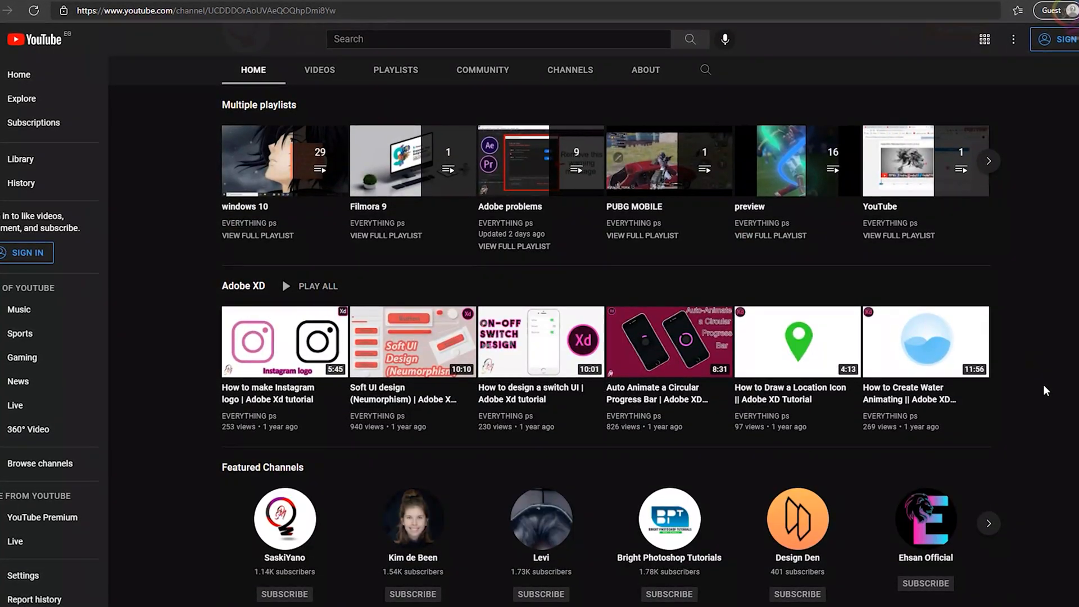
pyautogui.scroll(12, 1042, 384)
pyautogui.scroll(10, 1045, 385)
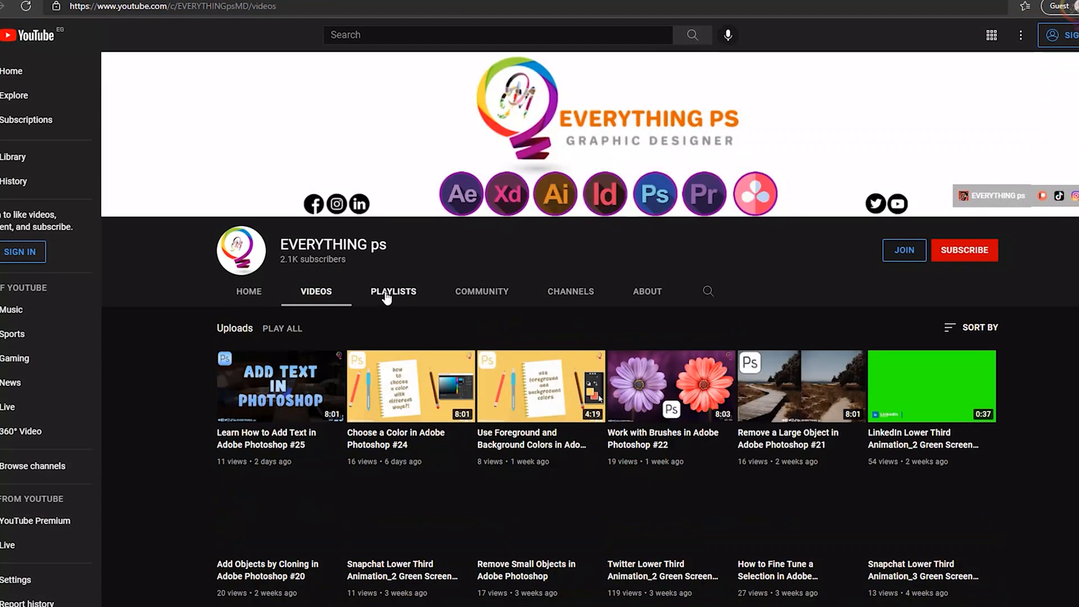
# Look through the playlists and community posts of the EVERYTHING ps channel
pyautogui.click(386, 296)
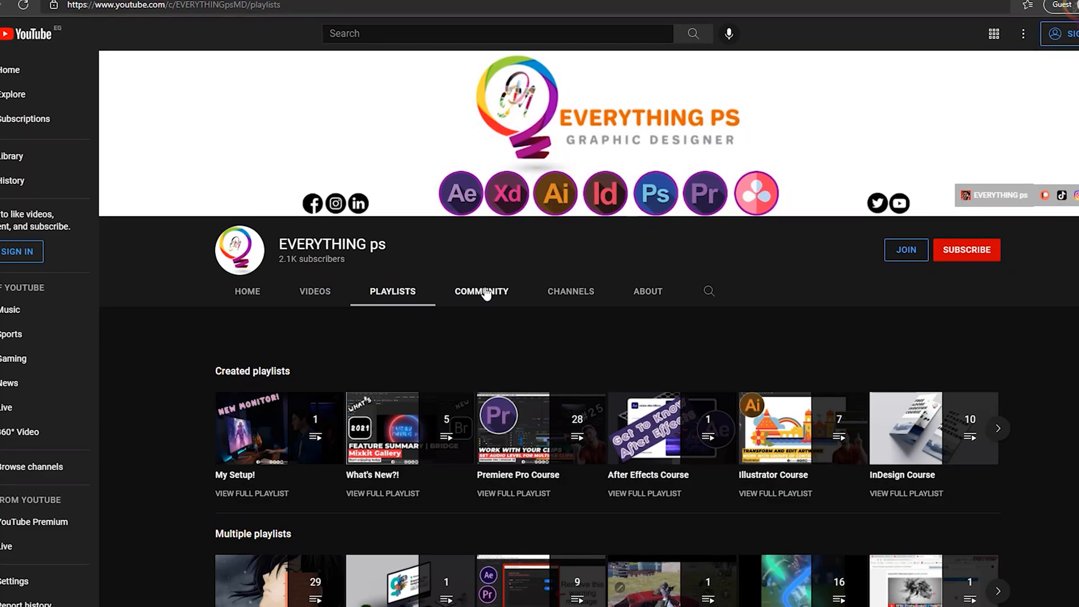
pyautogui.scroll(-4, 486, 293)
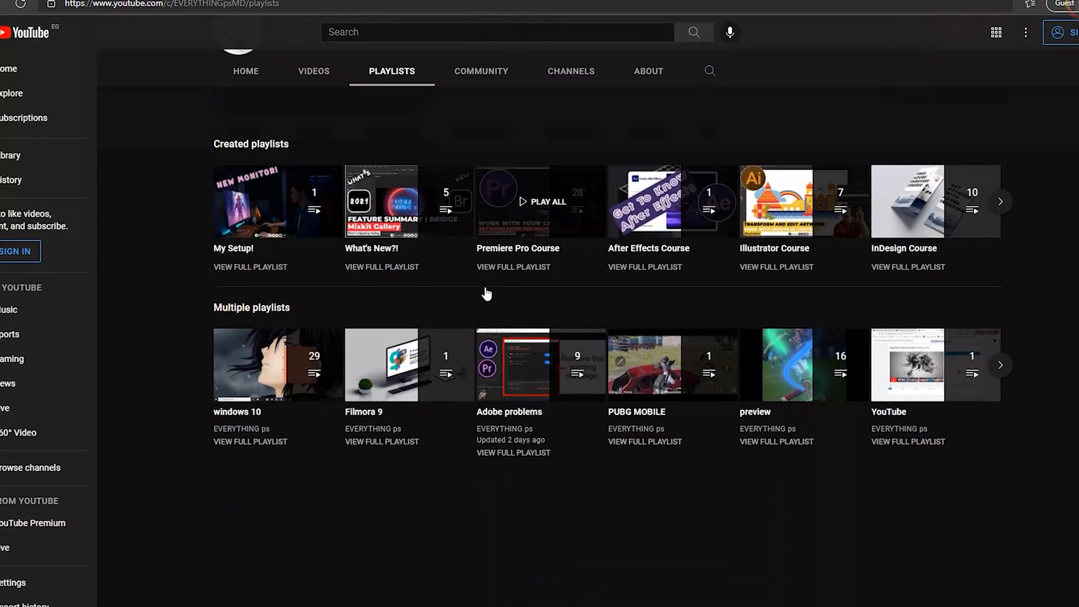
pyautogui.scroll(4, 487, 292)
pyautogui.click(488, 290)
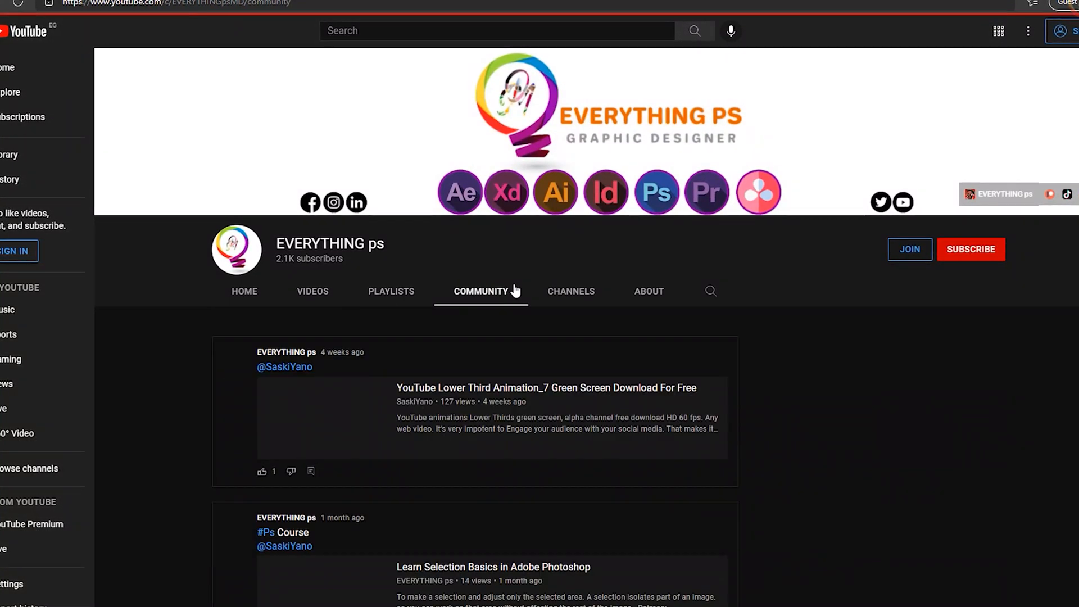
pyautogui.scroll(-6, 514, 289)
pyautogui.scroll(6, 517, 290)
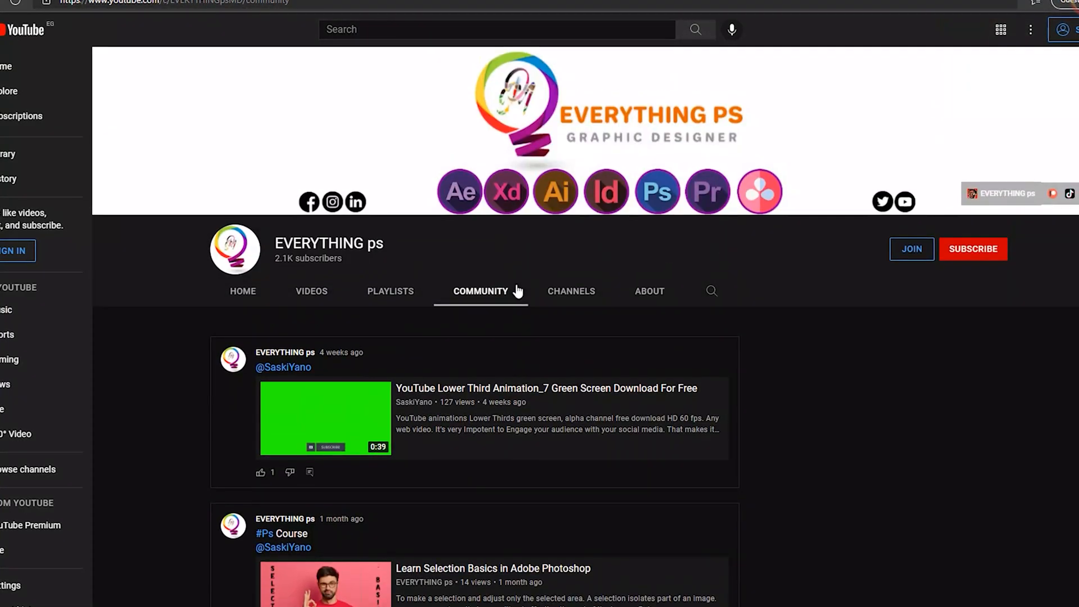
# View the channels featured by EVERYTHING ps and check the channel's membership option
pyautogui.click(570, 295)
pyautogui.scroll(-4, 642, 309)
pyautogui.scroll(4, 642, 312)
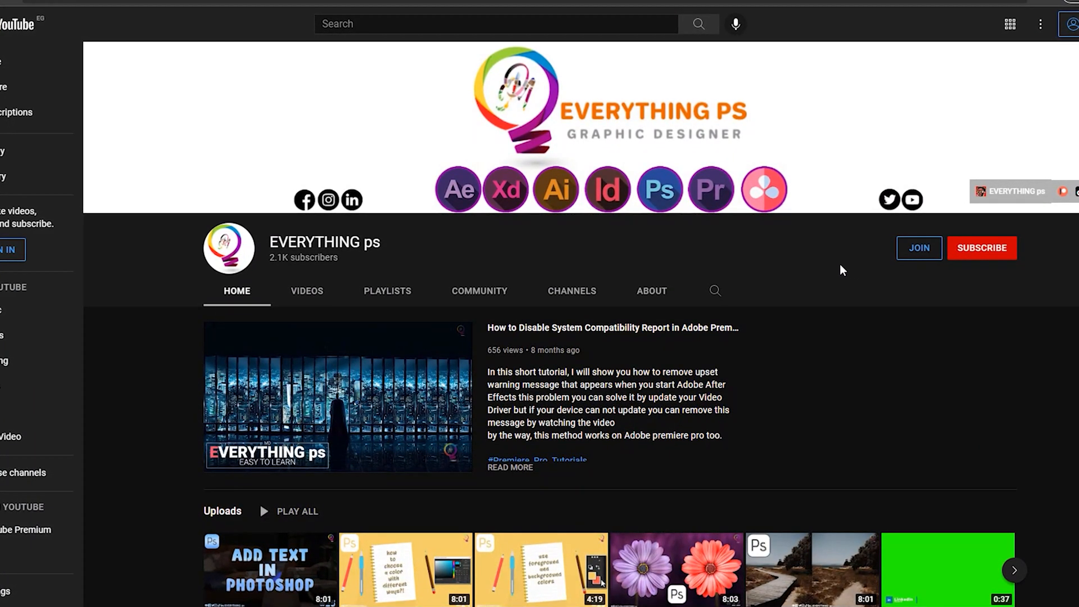
pyautogui.click(923, 251)
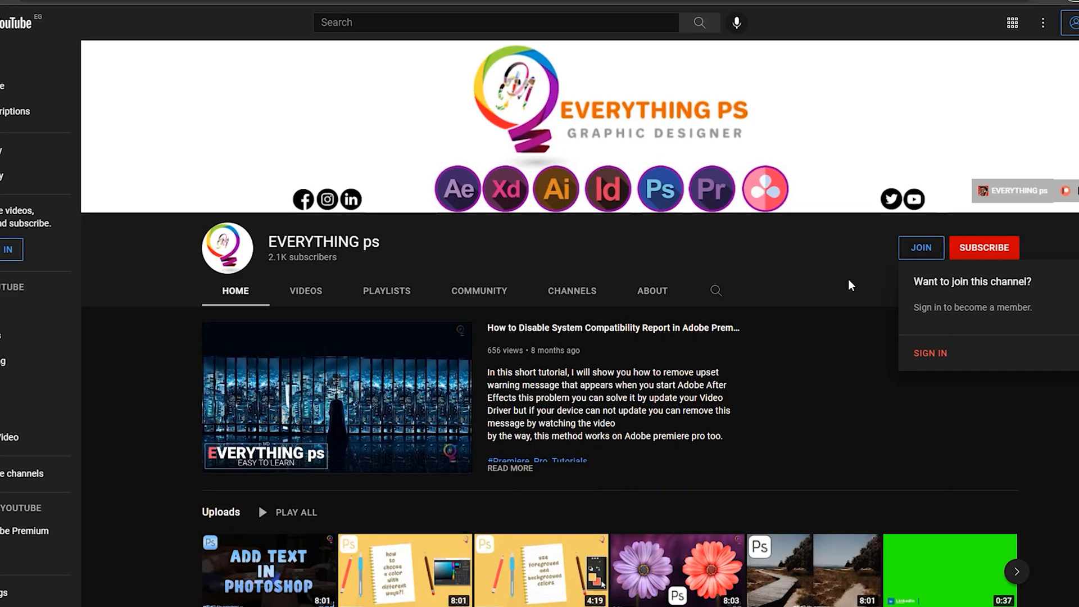
pyautogui.click(841, 240)
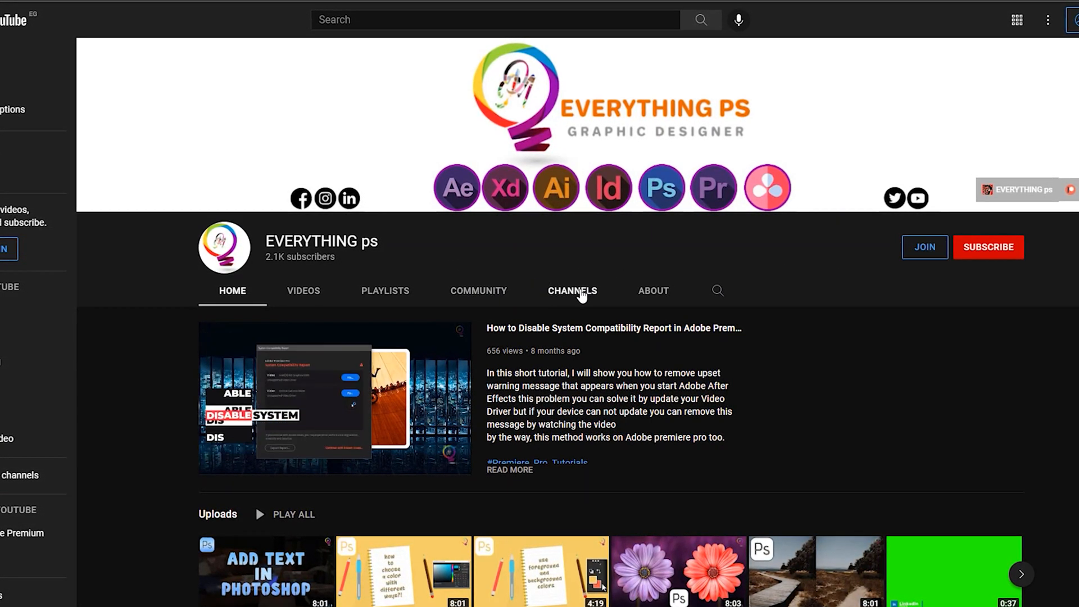
# Open the SaskiYano channel from the featured channels and examine the uploads and courses on its home page
pyautogui.click(583, 293)
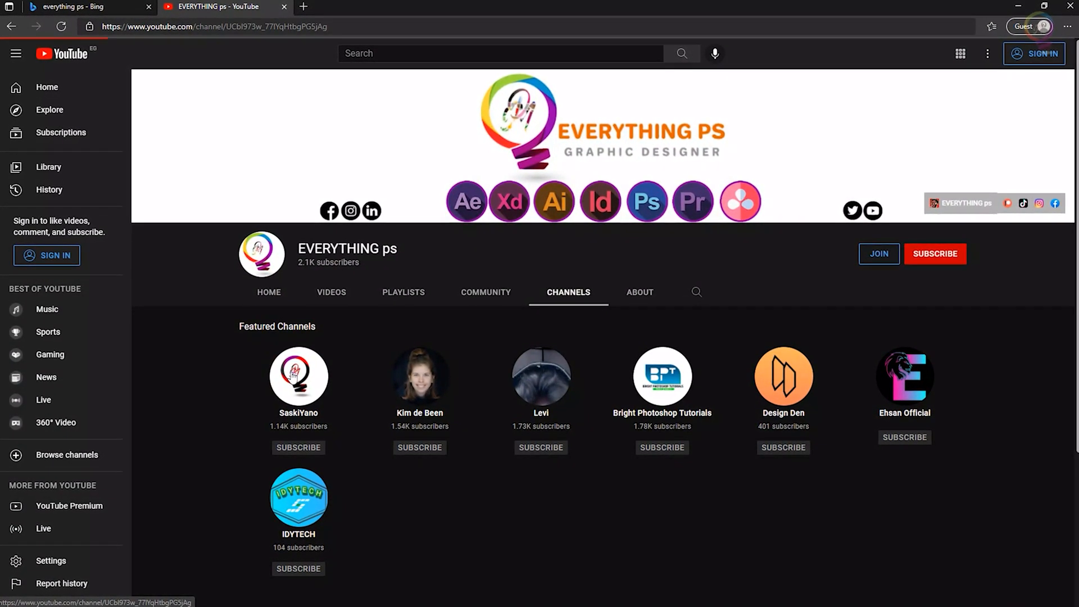
pyautogui.click(293, 377)
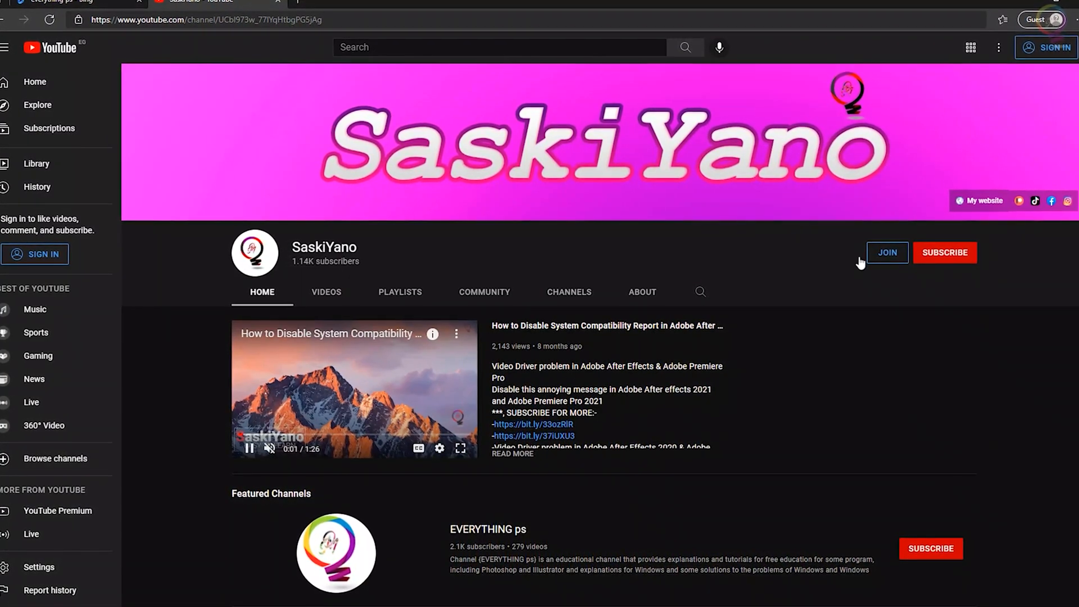
pyautogui.scroll(-5, 219, 413)
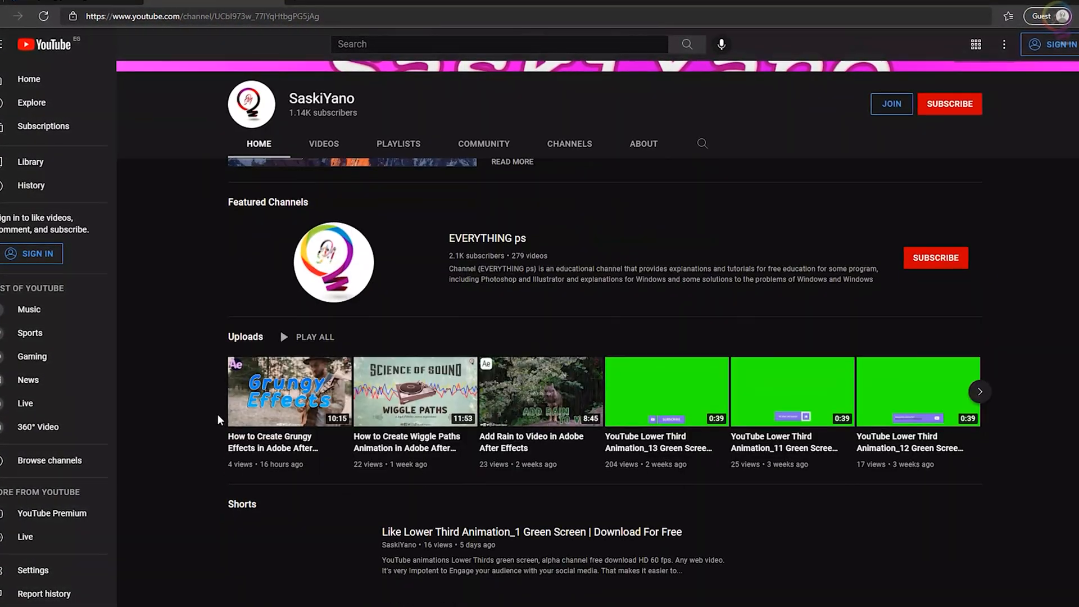
pyautogui.scroll(-5, 218, 414)
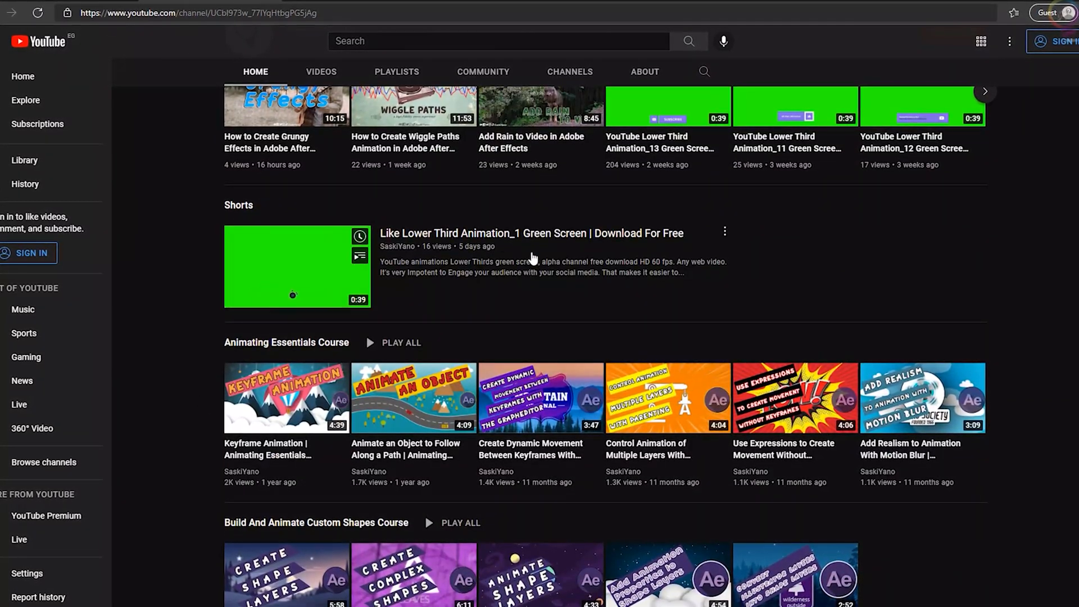
pyautogui.scroll(-5, 152, 369)
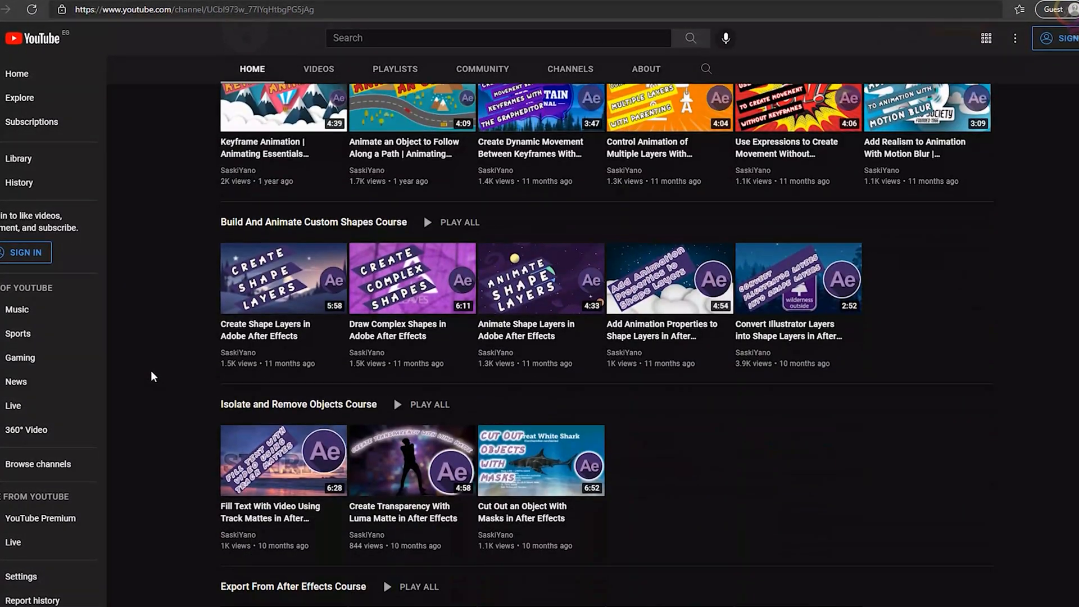
pyautogui.scroll(-3, 151, 371)
pyautogui.scroll(10, 163, 406)
pyautogui.scroll(5, 161, 409)
# Look through the SaskiYano channel's uploaded videos and created playlists
pyautogui.click(318, 291)
pyautogui.scroll(-3, 180, 394)
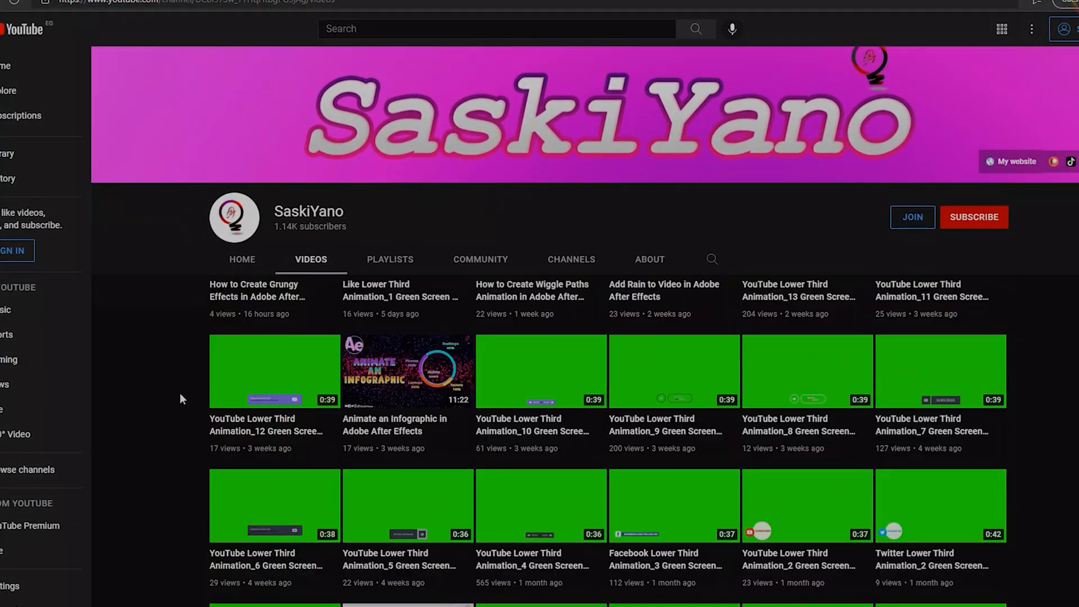
pyautogui.scroll(-5, 179, 393)
pyautogui.scroll(10, 178, 393)
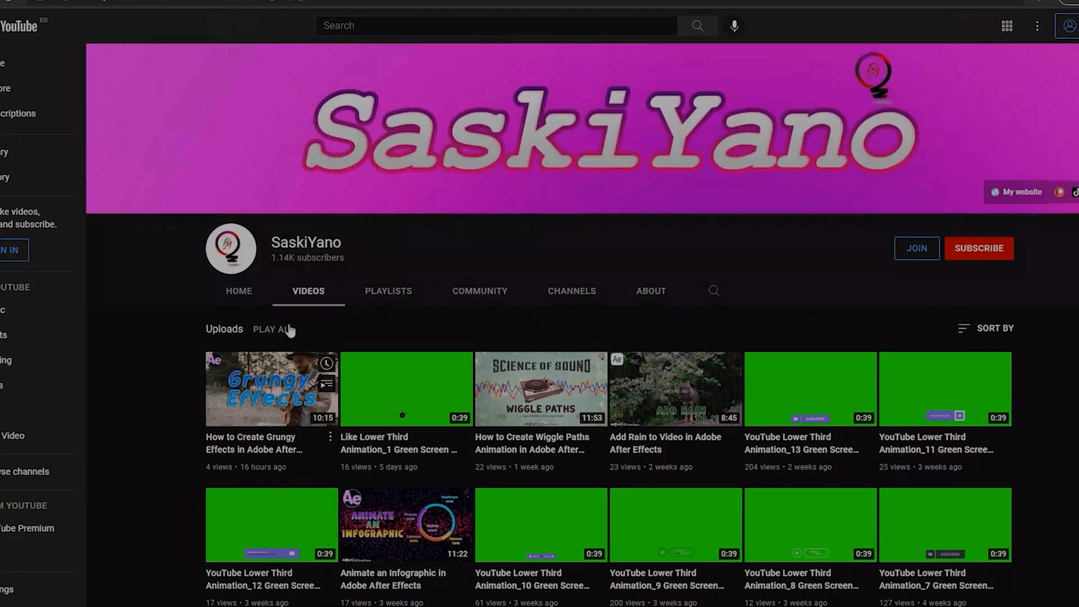
pyautogui.click(386, 290)
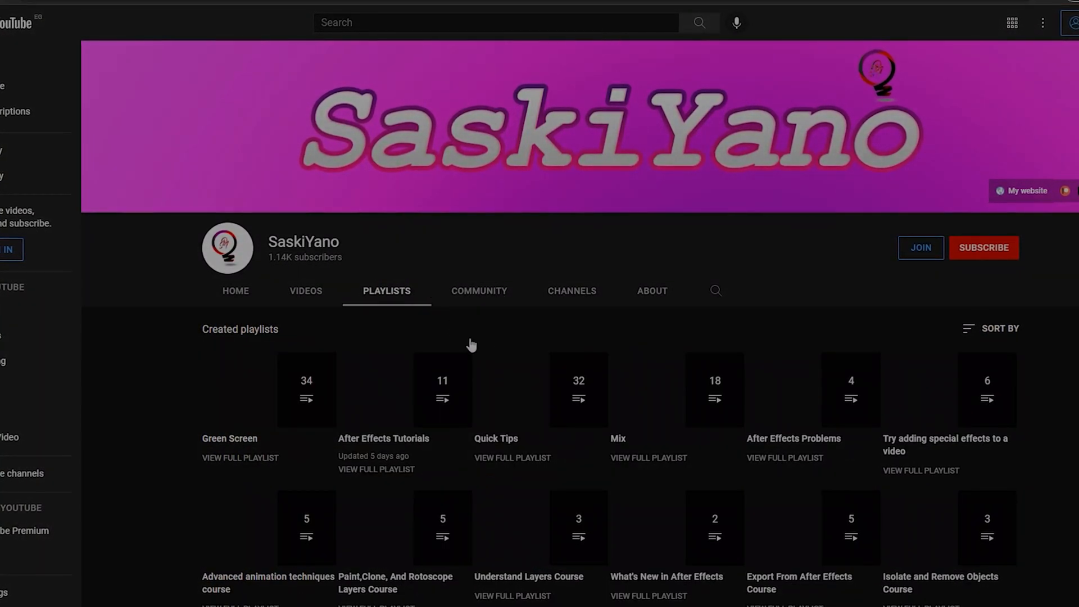
pyautogui.scroll(-3, 471, 345)
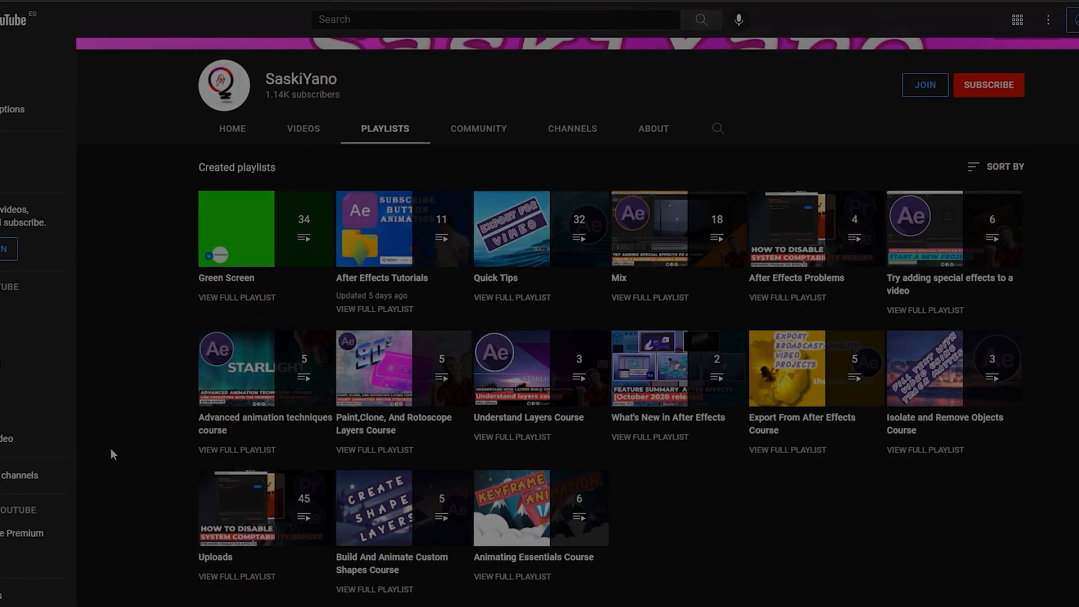
pyautogui.scroll(1, 104, 500)
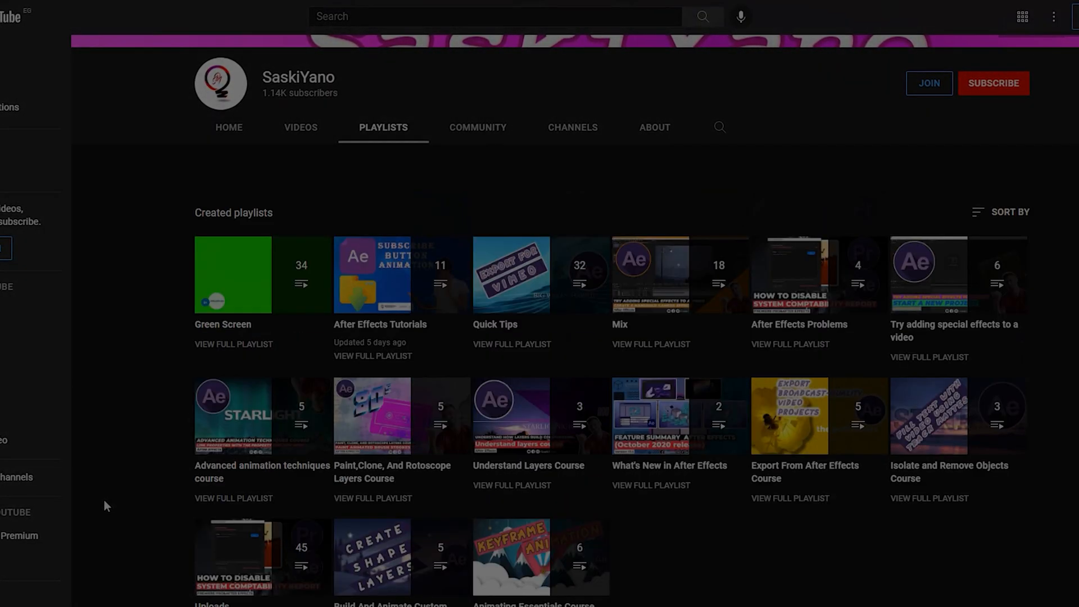
pyautogui.scroll(3, 105, 506)
# Look through the community posts of the SaskiYano channel
pyautogui.click(491, 298)
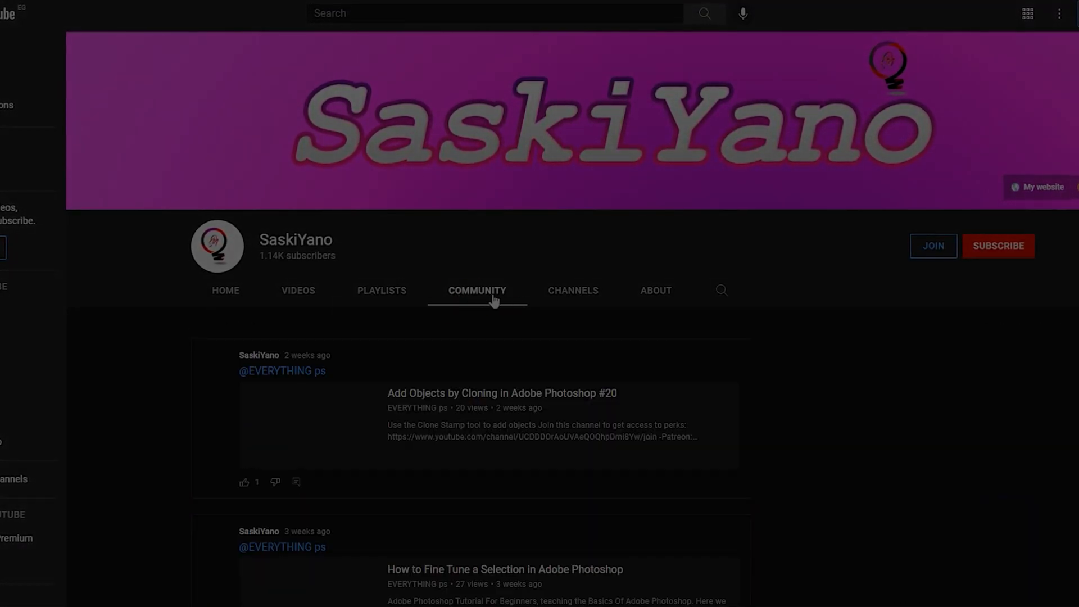
pyautogui.scroll(-10, 520, 338)
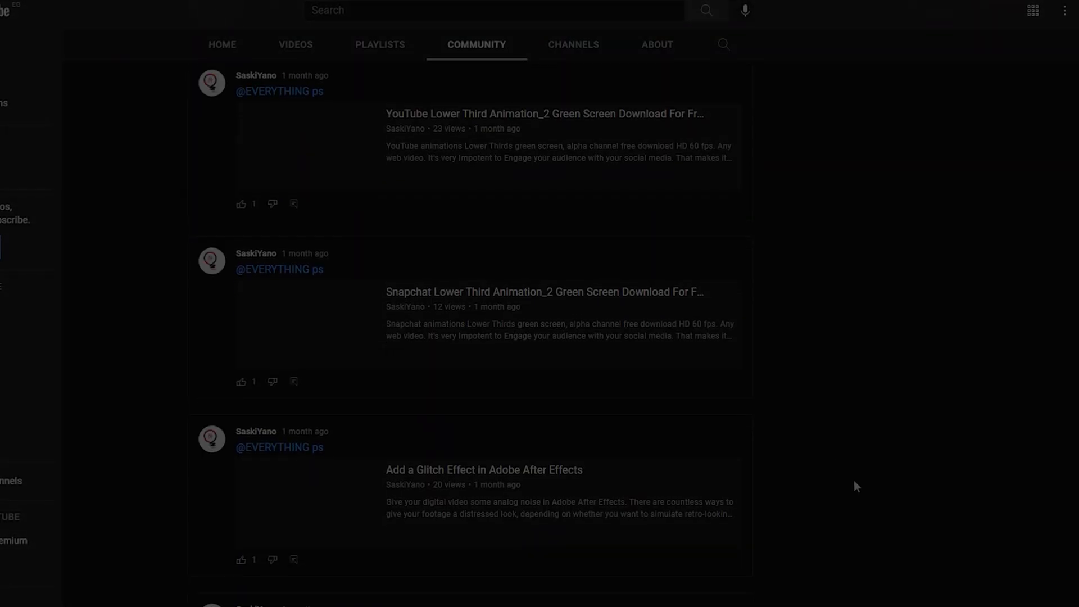
pyautogui.scroll(10, 855, 484)
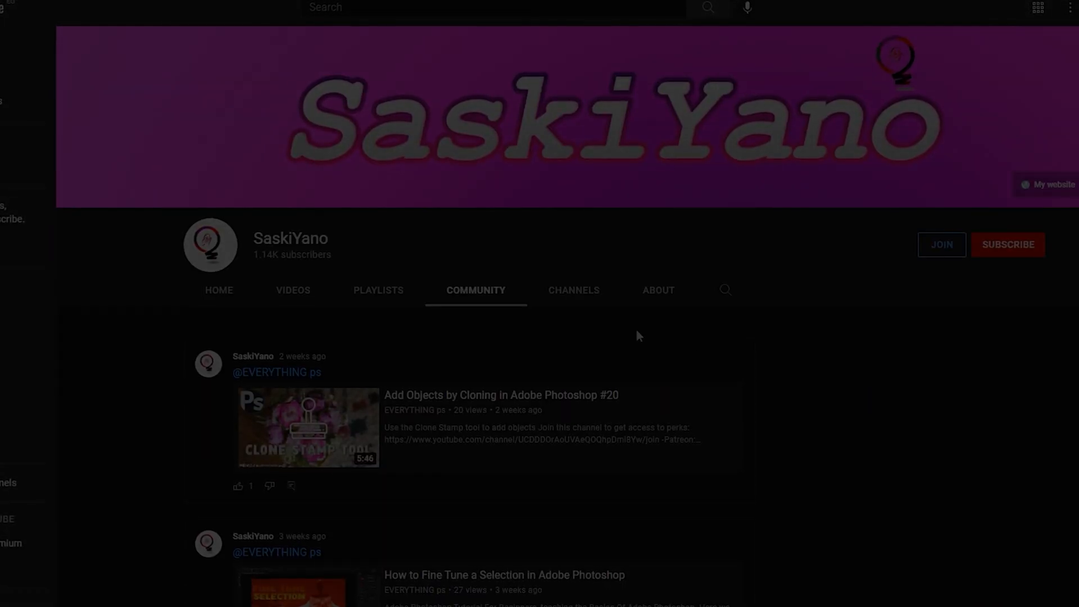